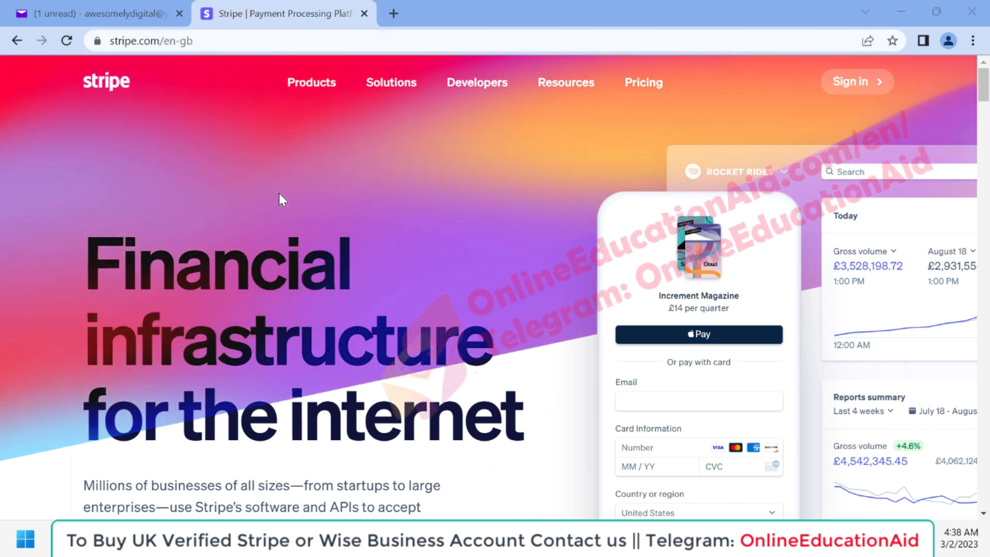
Sign up with email, full name, country United Kingdom and password, opting in to product updates.
scroll(367, 335, "down", 2)
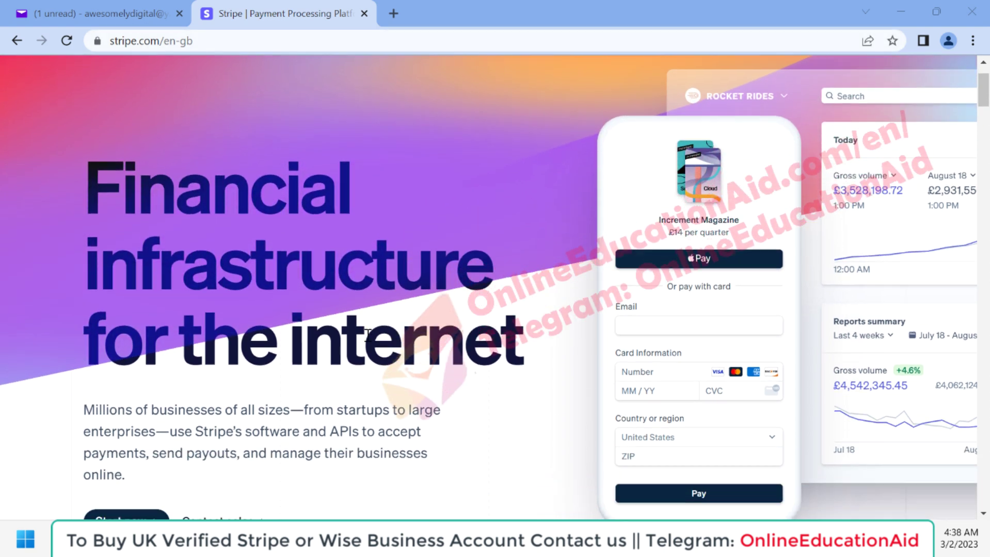
scroll(366, 335, "down", 3)
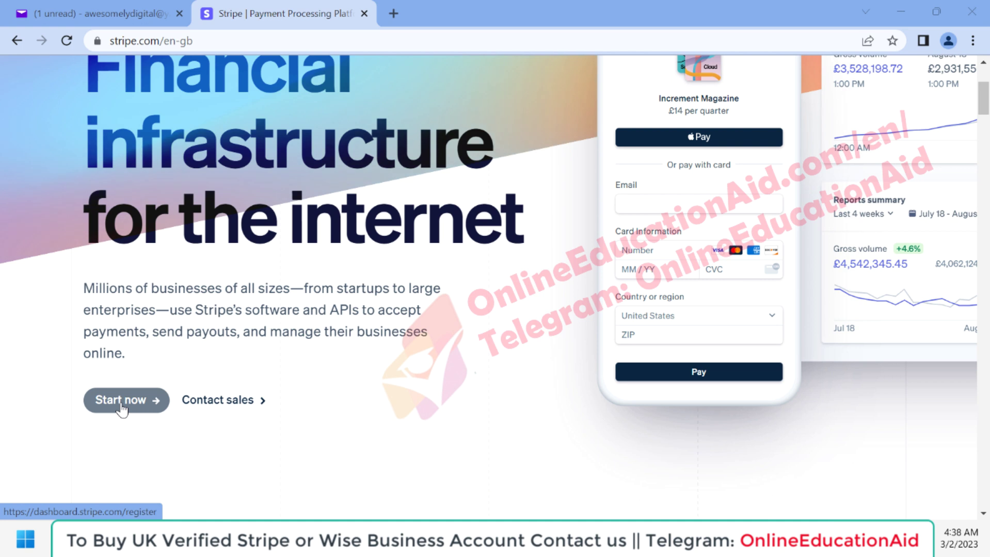
left_click(122, 409)
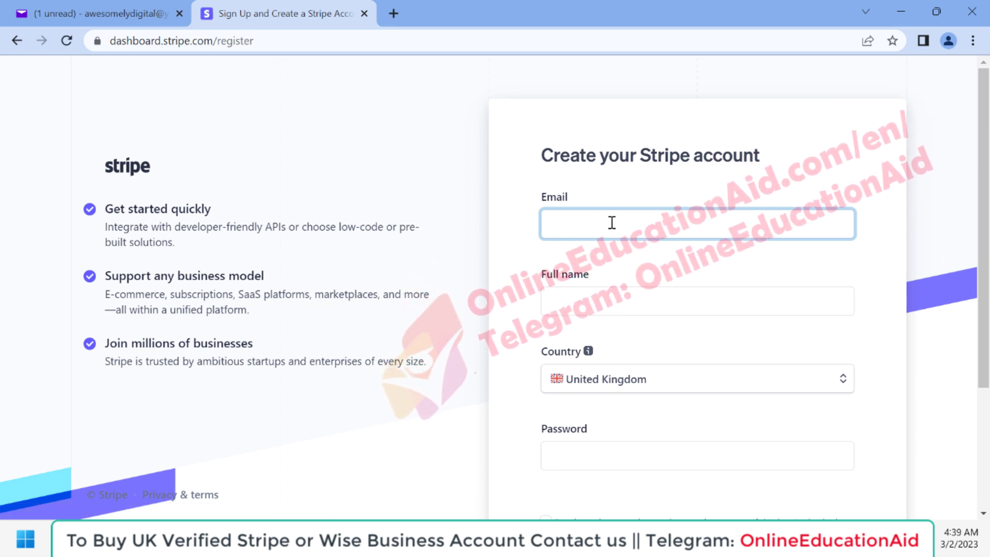
scroll(611, 223, "down", 1)
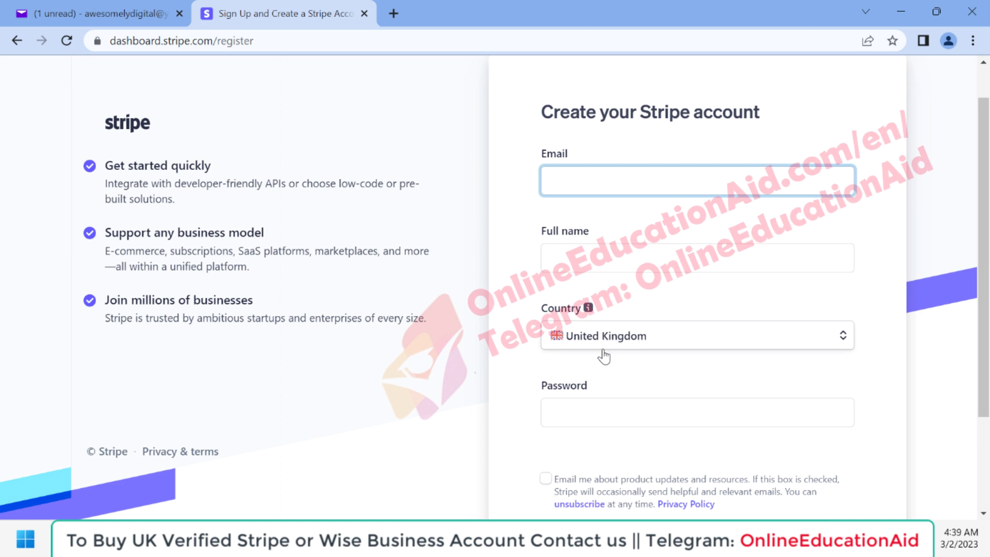
scroll(622, 362, "down", 1)
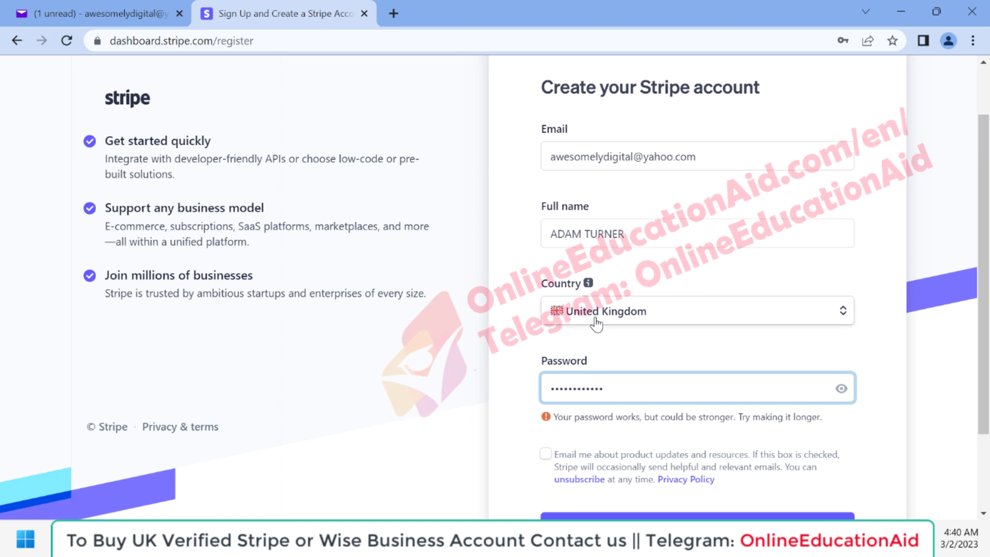
scroll(604, 377, "down", 1)
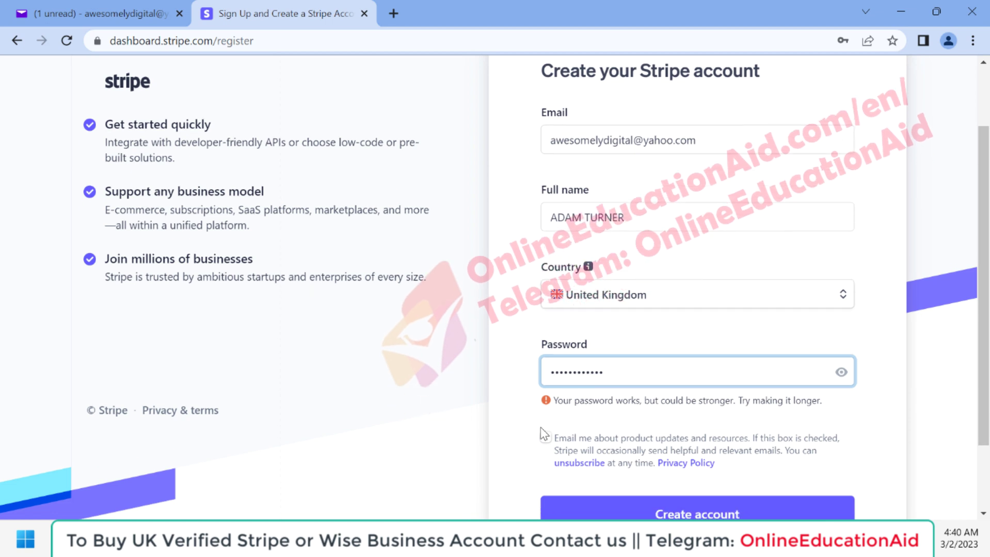
scroll(537, 418, "down", 2)
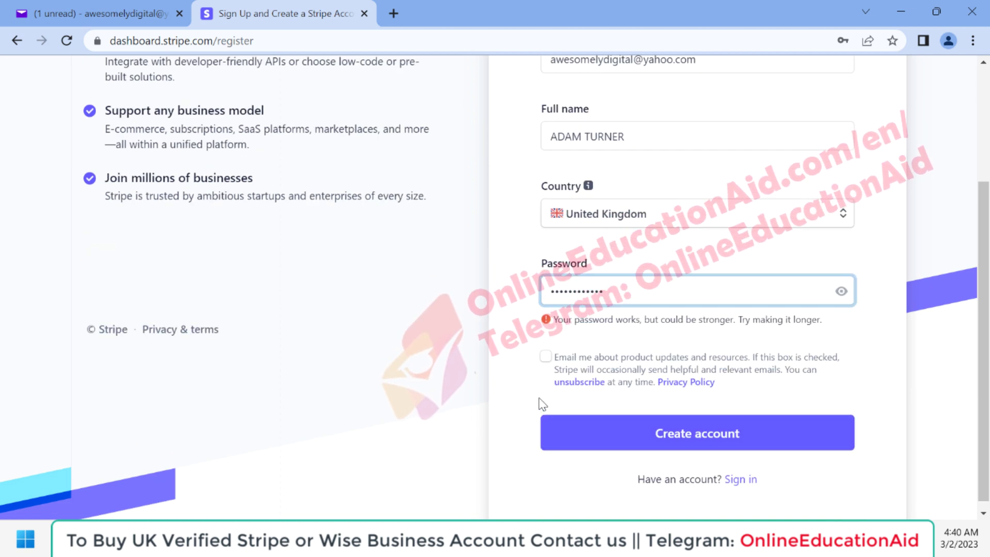
left_click(545, 361)
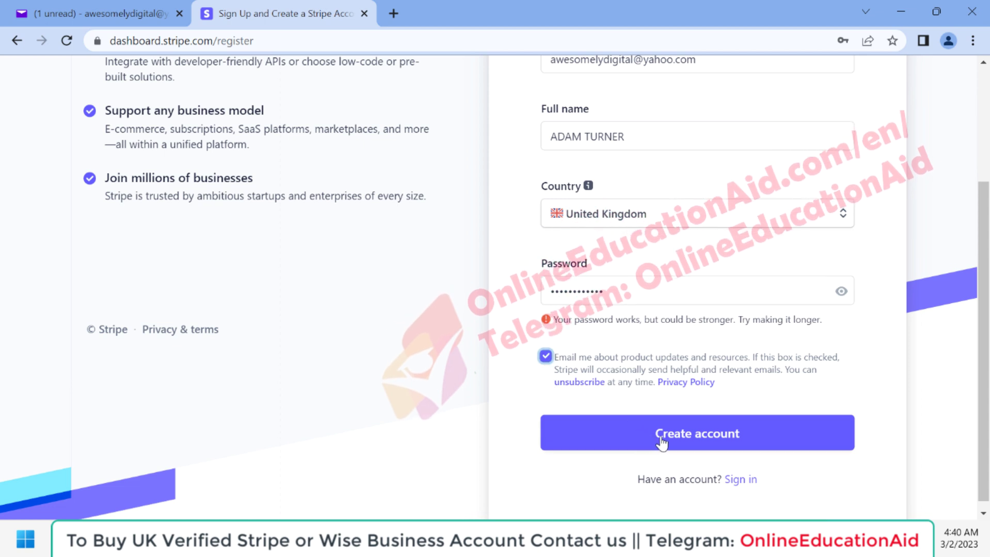
left_click(692, 441)
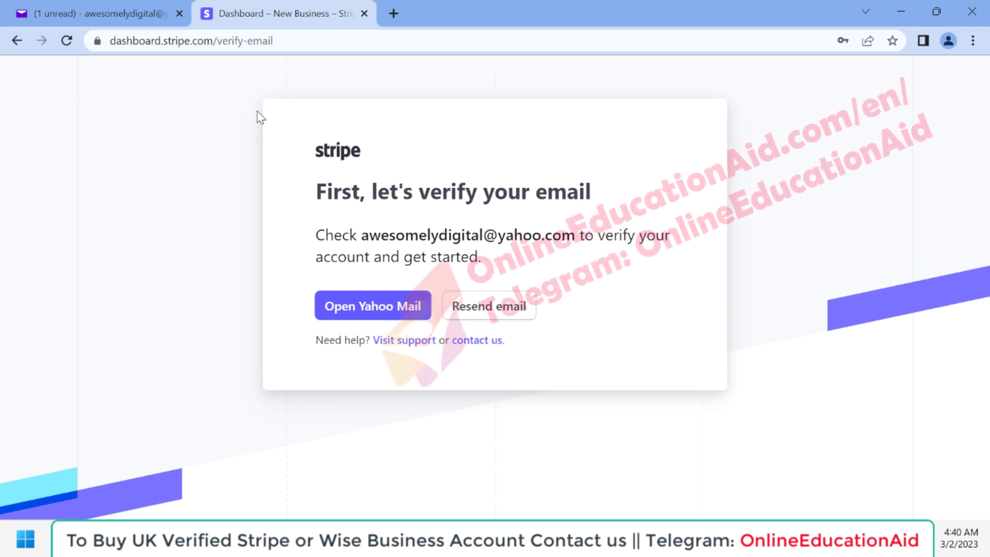
Verify the Stripe account's email address from the message in Yahoo Mail.
key("ctrl+shift+Tab")
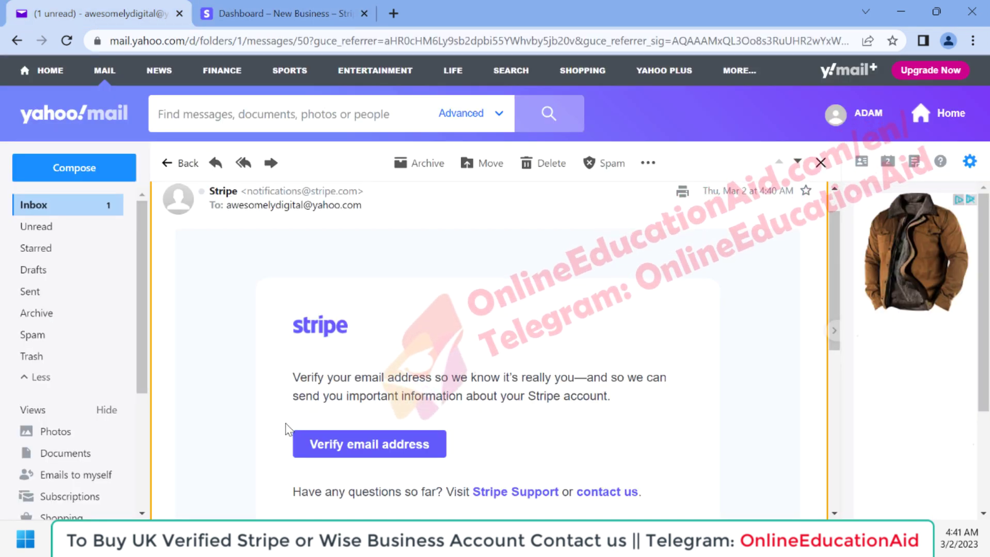
left_click(353, 448)
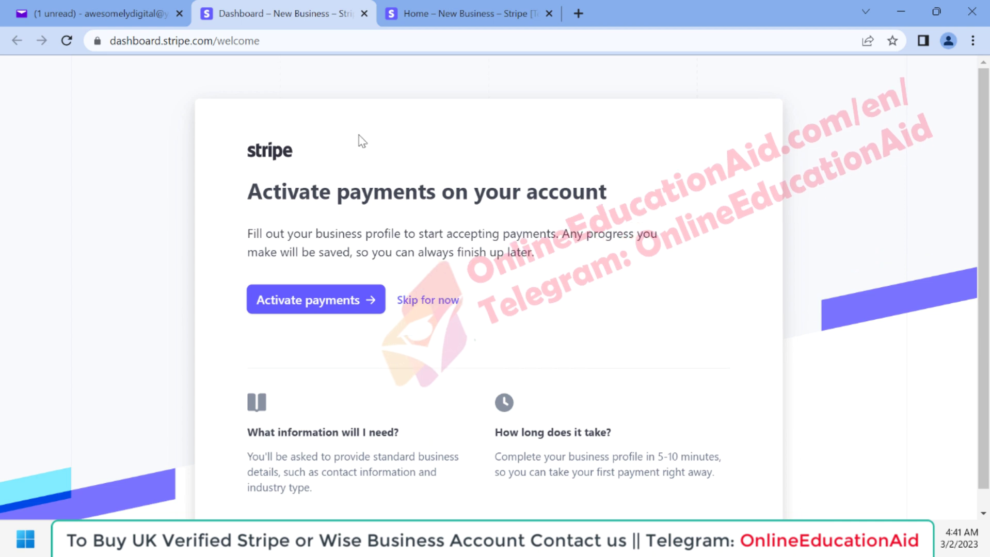
Activate payments and choose business type Company with structure Private company.
left_click(315, 306)
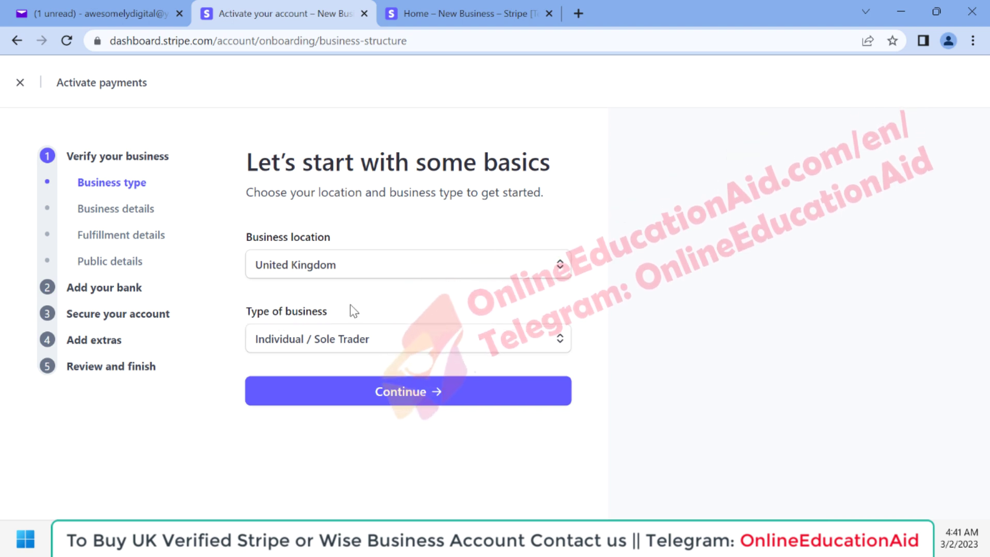
left_click(370, 342)
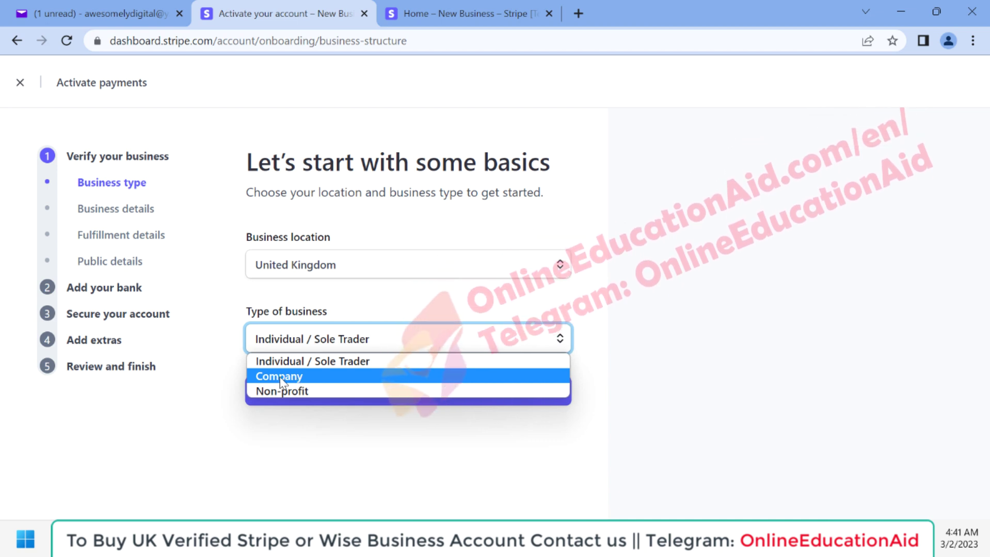
left_click(292, 376)
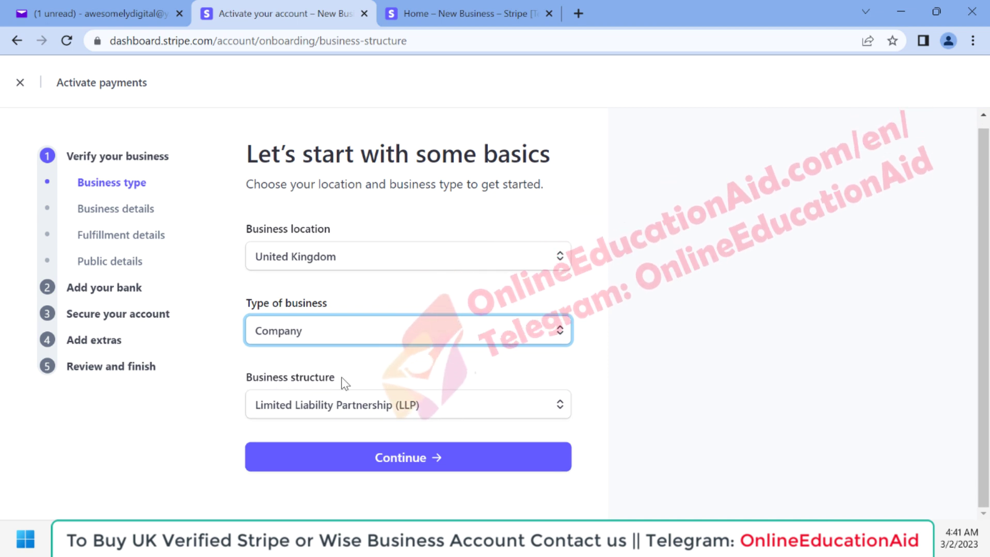
left_click(334, 405)
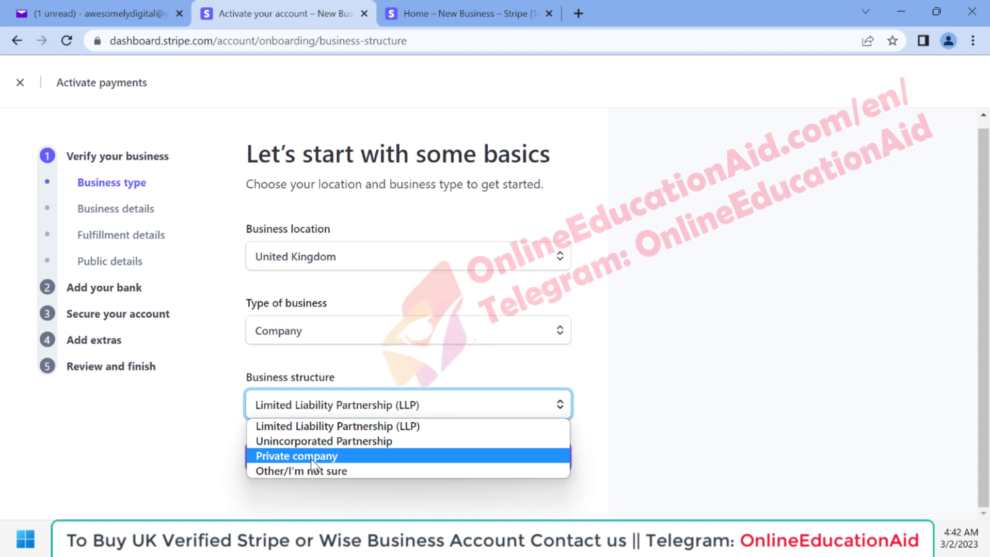
left_click(299, 457)
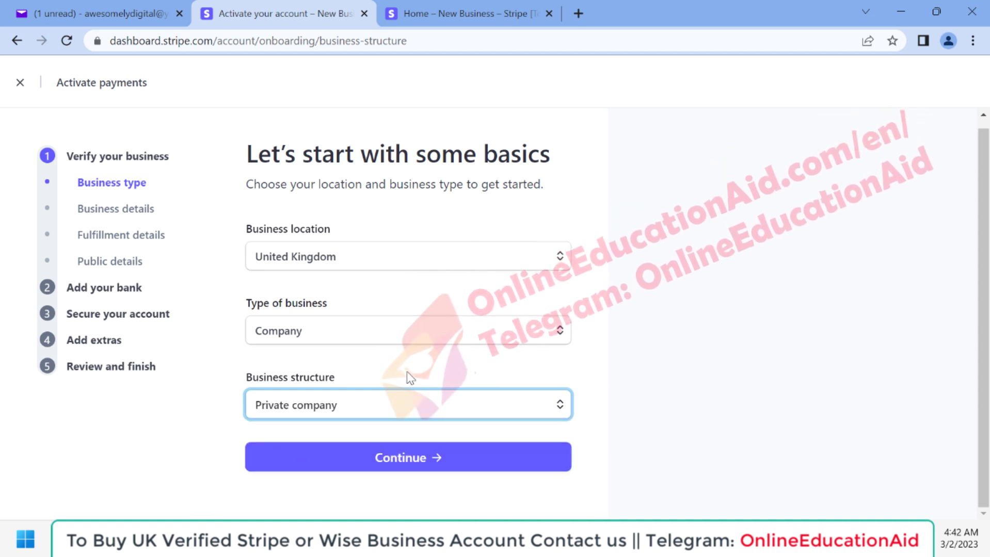
Fill in the legal business name, CRN, registered UK address and business phone number.
left_click(396, 463)
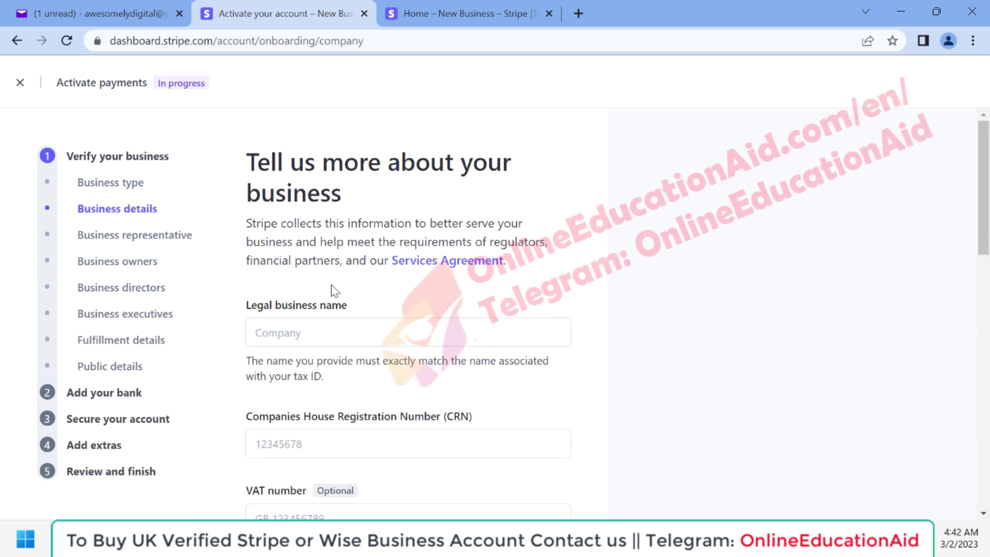
scroll(371, 363, "down", 1)
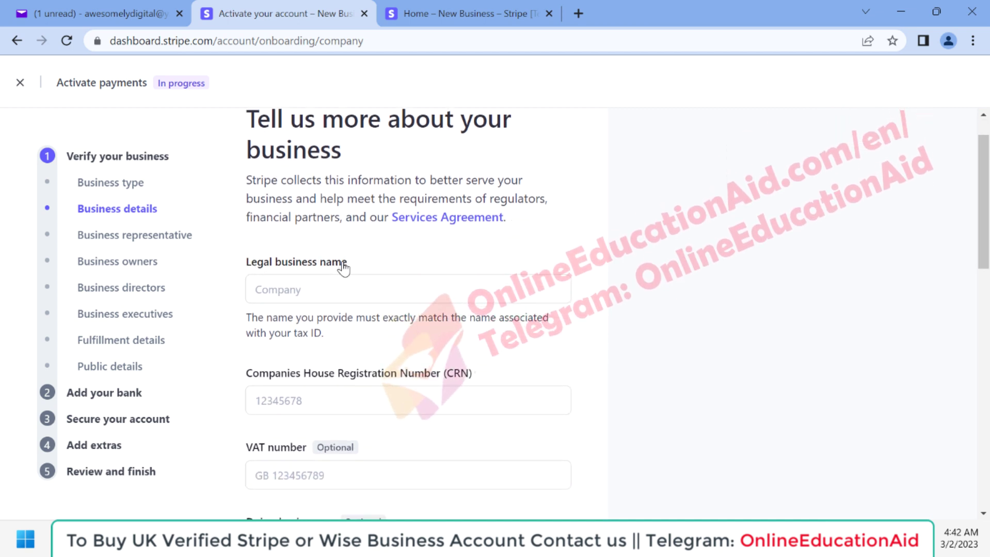
mouse_move(249, 371)
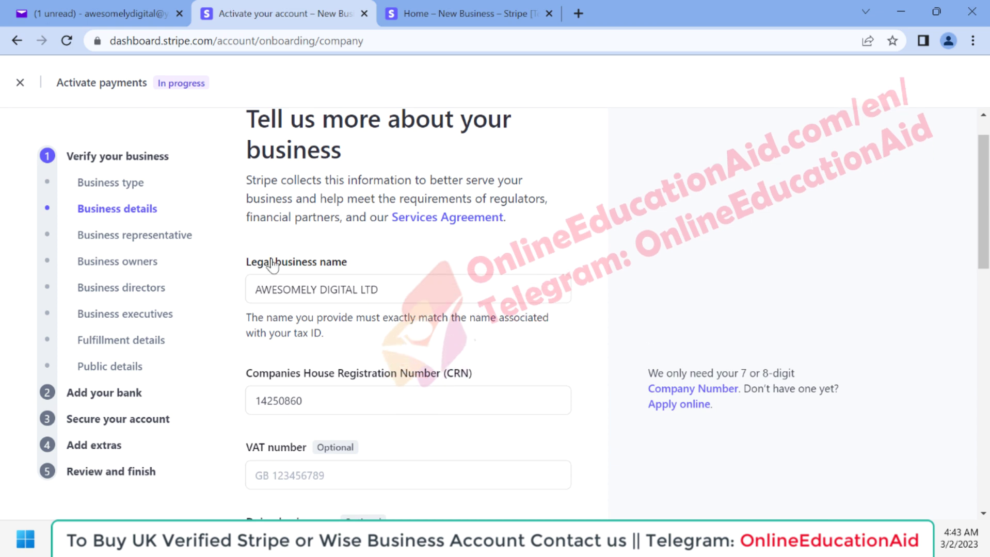
scroll(356, 351, "down", 3)
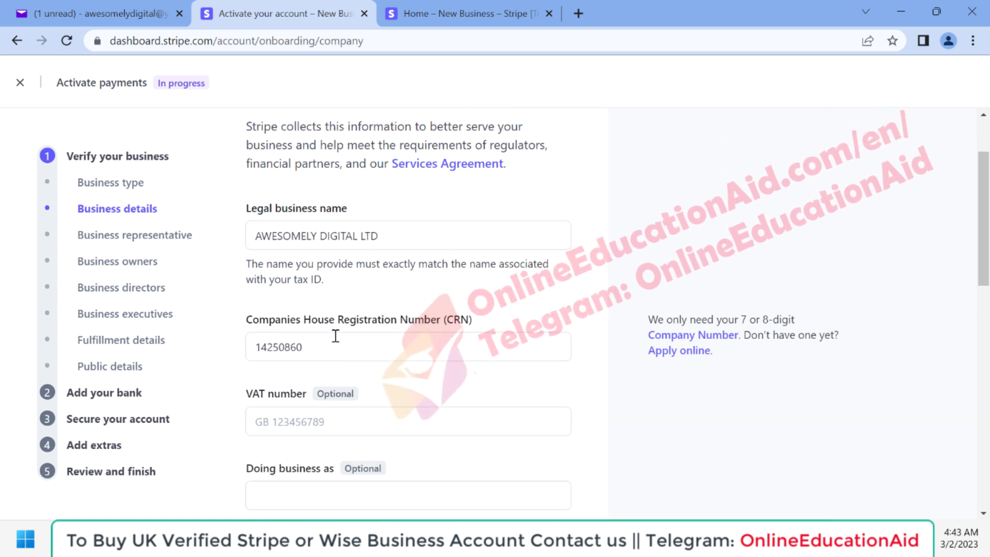
scroll(348, 334, "down", 3)
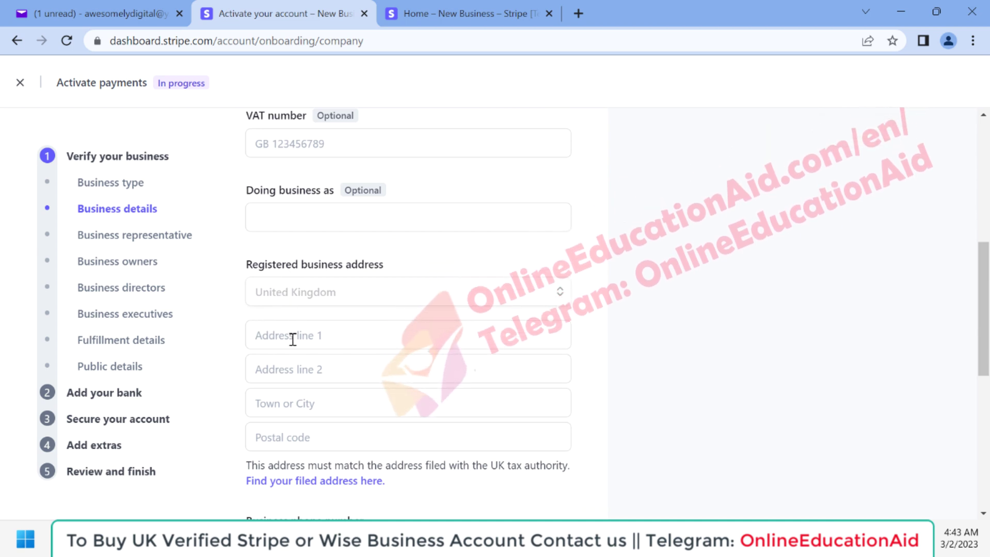
scroll(298, 336, "down", 1)
scroll(298, 340, "down", 2)
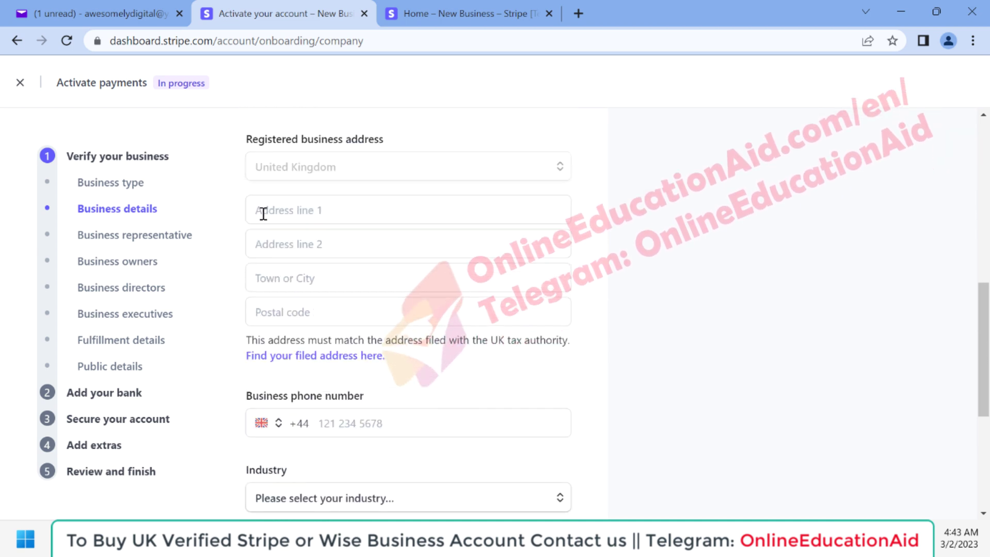
mouse_move(603, 541)
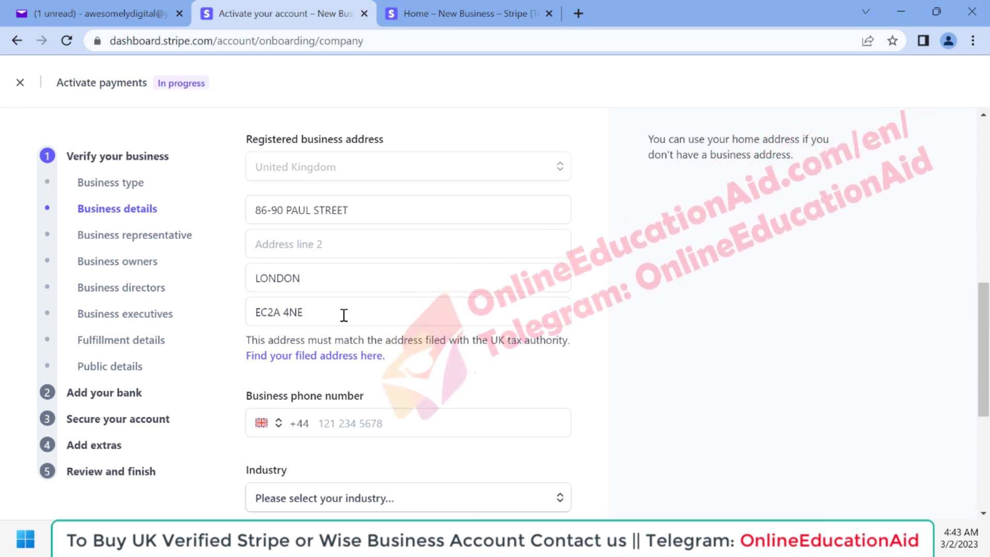
scroll(348, 316, "down", 2)
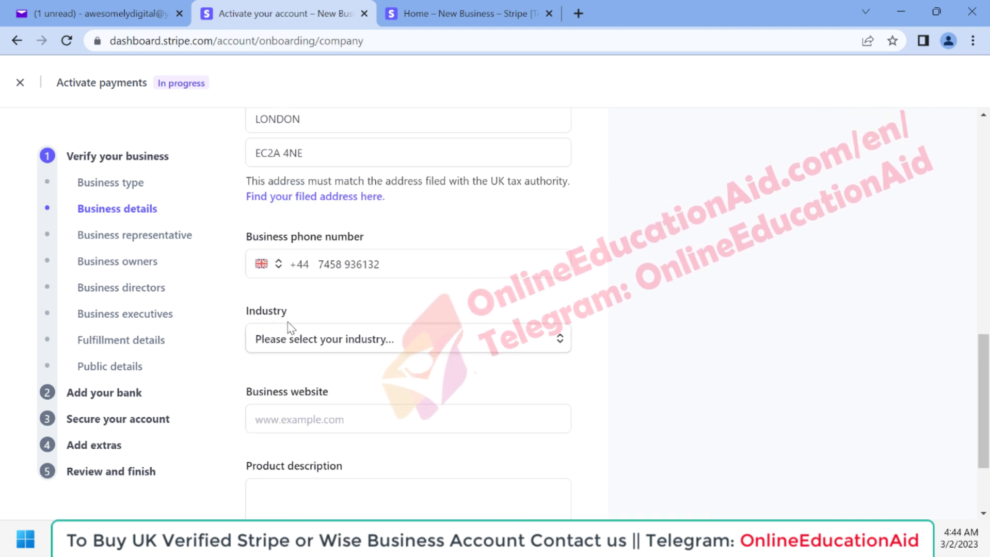
Choose Beauty products as the industry.
left_click(365, 347)
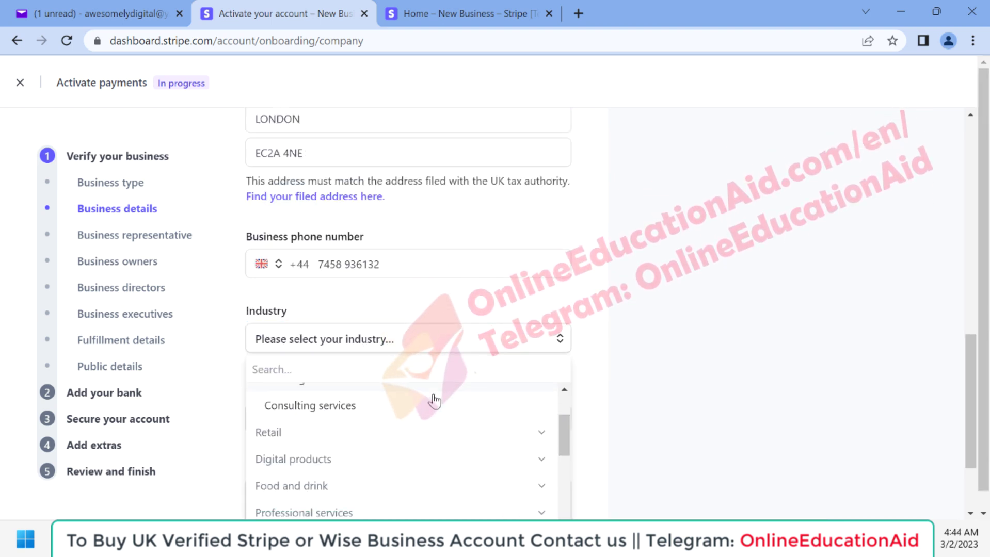
type("e")
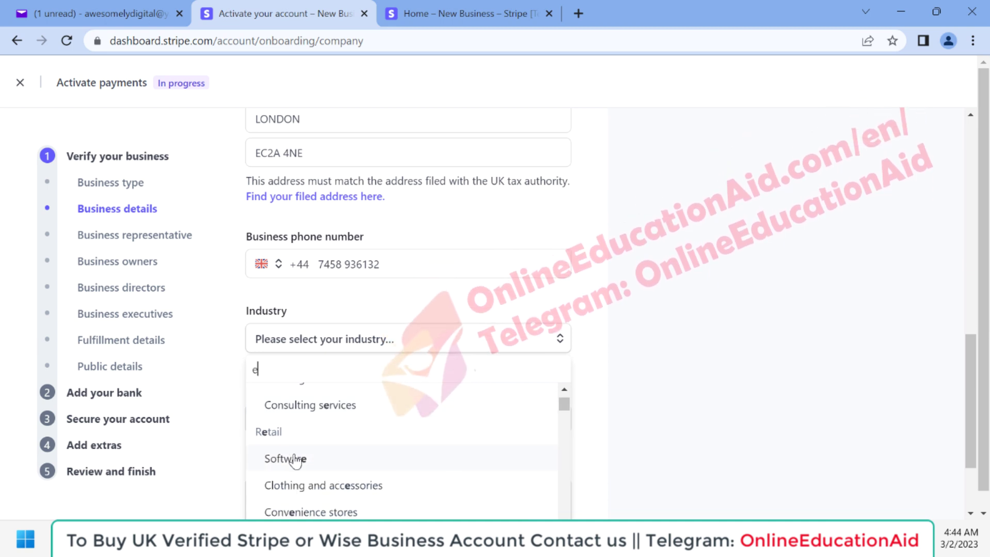
scroll(289, 454, "down", 1)
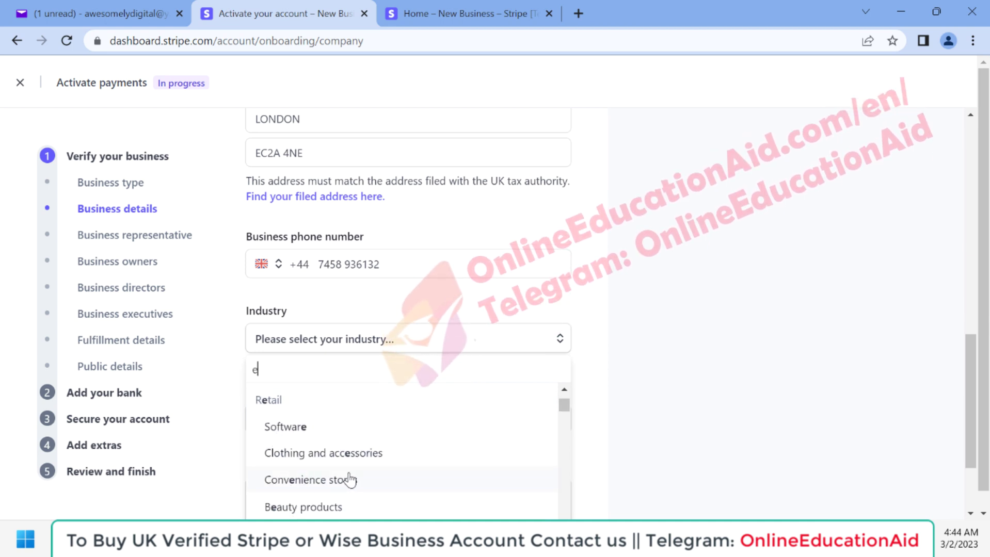
scroll(347, 478, "down", 2)
scroll(288, 428, "down", 1)
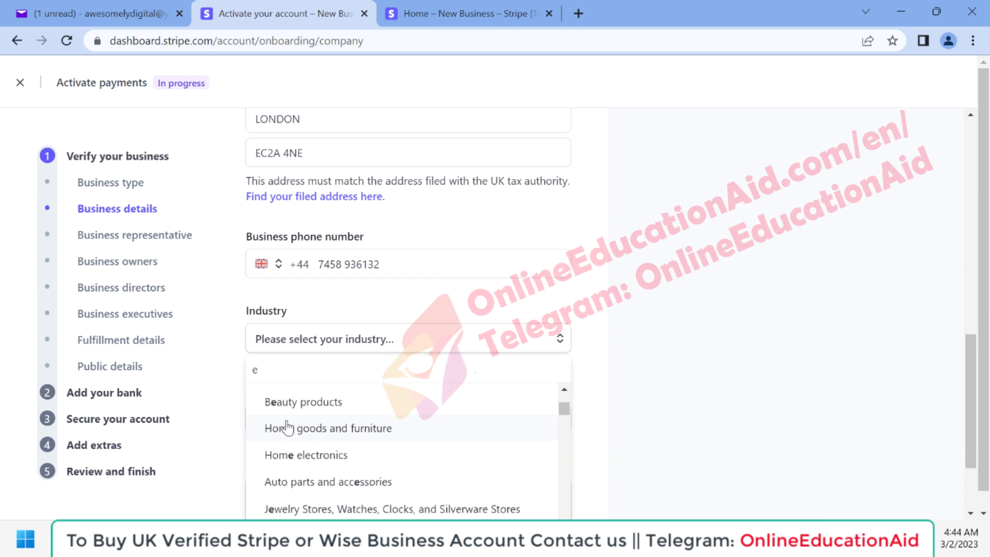
left_click(290, 412)
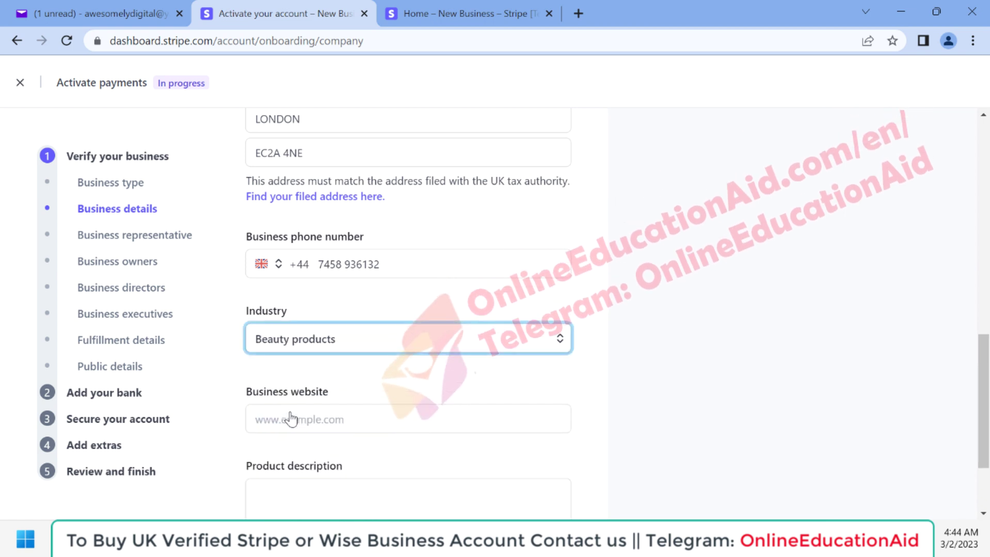
Add the business website and the description 'We are selling beauty products.'.
scroll(436, 396, "down", 1)
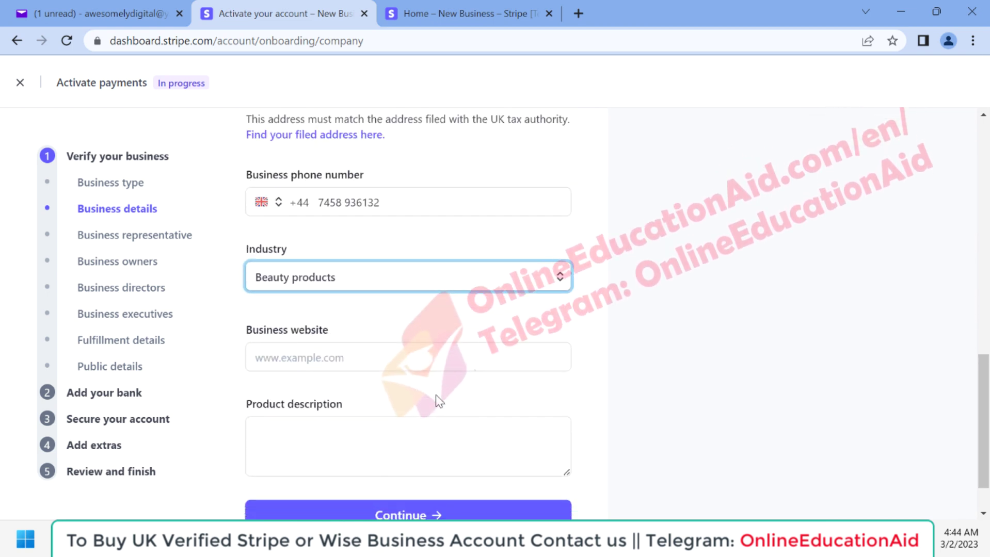
scroll(376, 347, "down", 1)
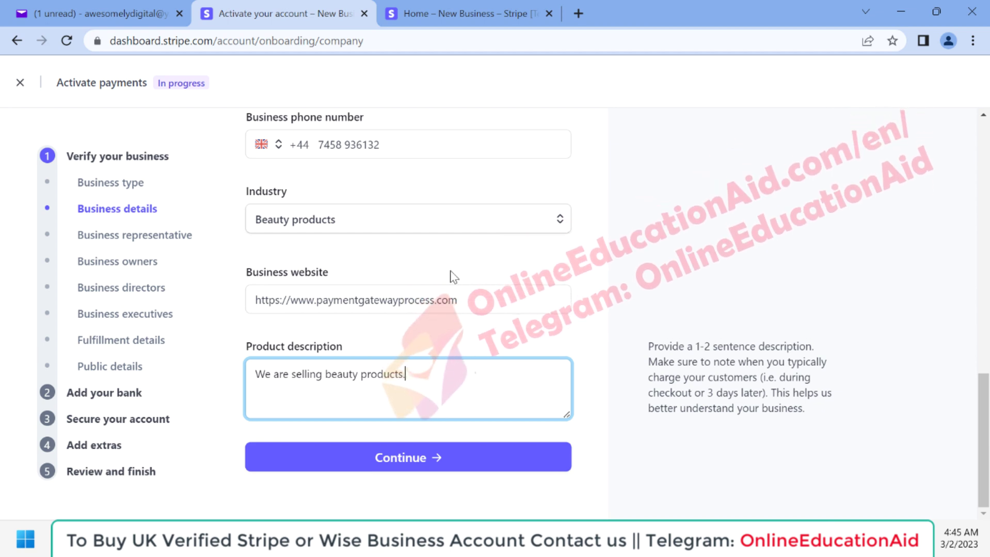
scroll(453, 277, "up", 5)
scroll(453, 277, "down", 4)
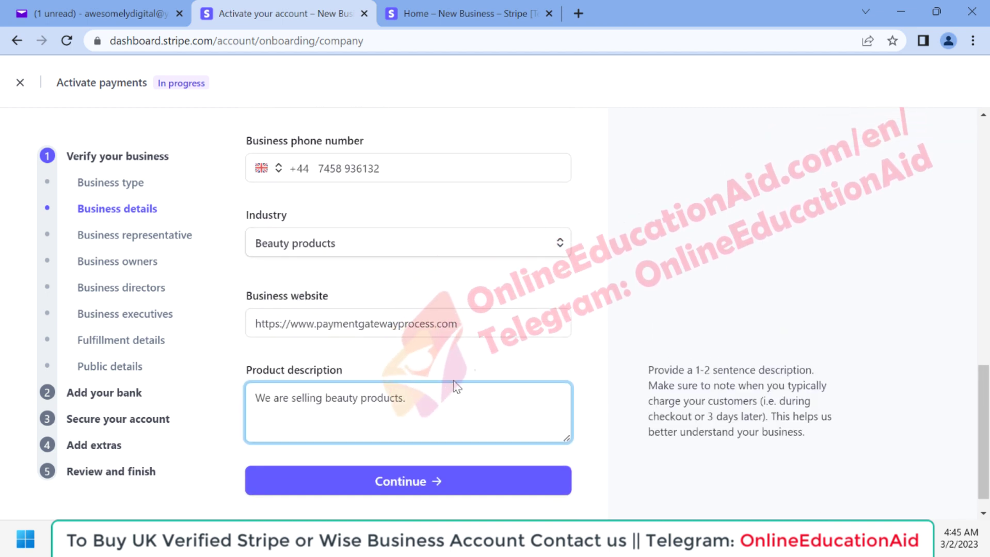
Enter the representative's name, splitting the pasted full name into first and last name.
left_click(400, 465)
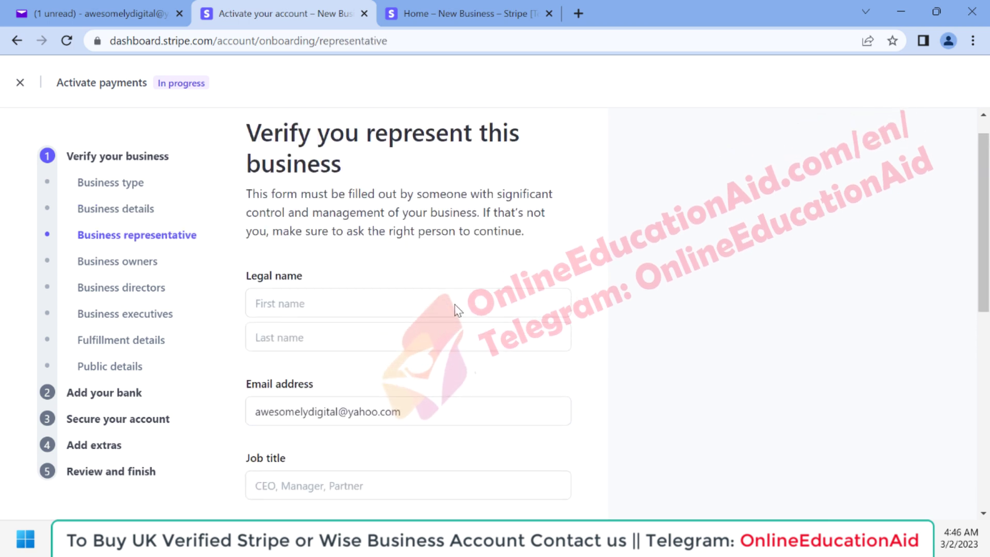
scroll(404, 260, "down", 3)
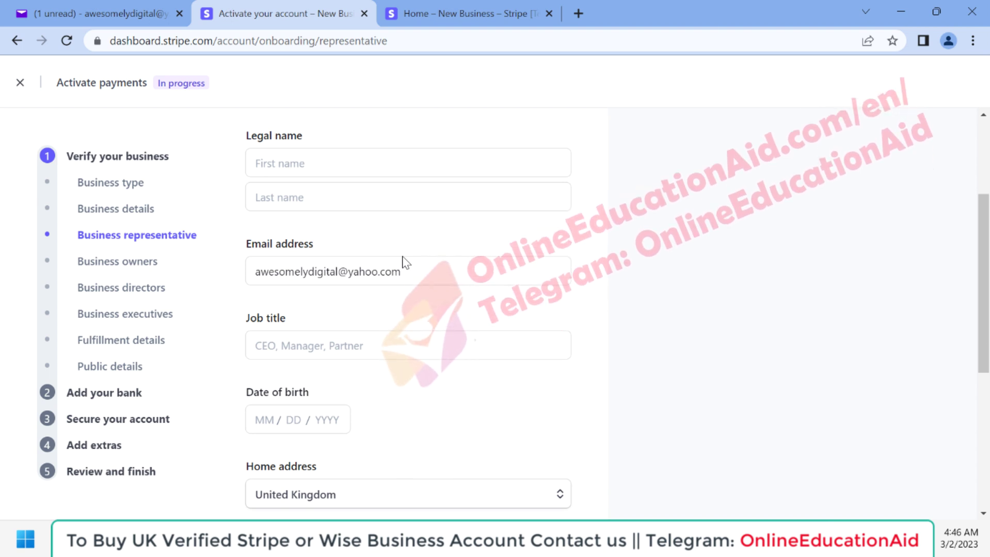
mouse_move(603, 542)
left_click(293, 162)
double_click(294, 163)
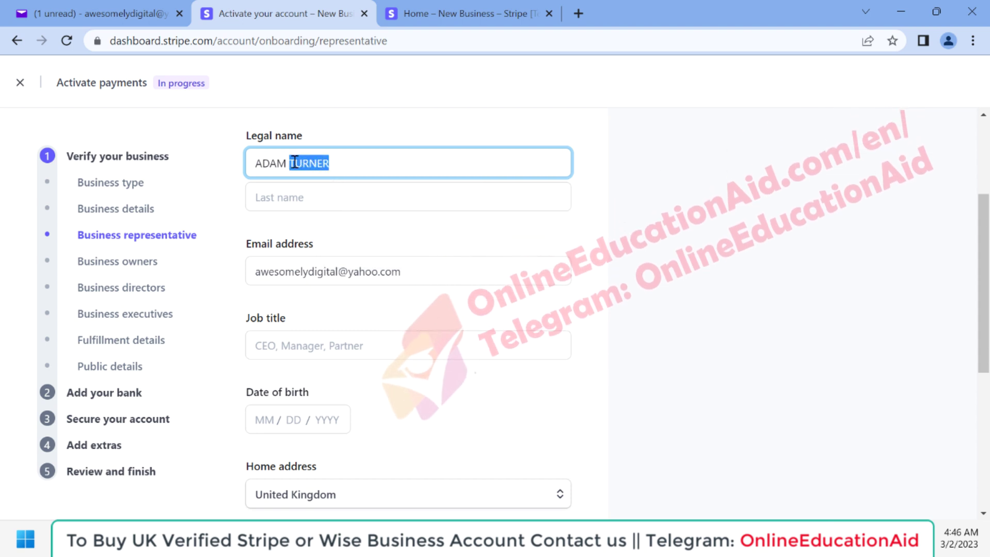
key("ctrl+x")
key("Tab")
key("ctrl+v")
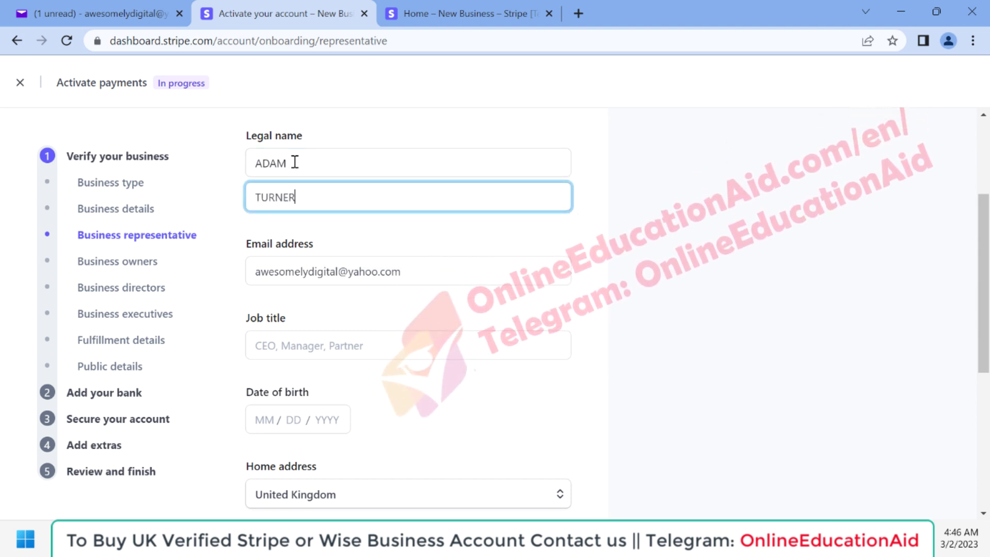
scroll(391, 283, "down", 1)
left_click(303, 270)
type("Direcotr")
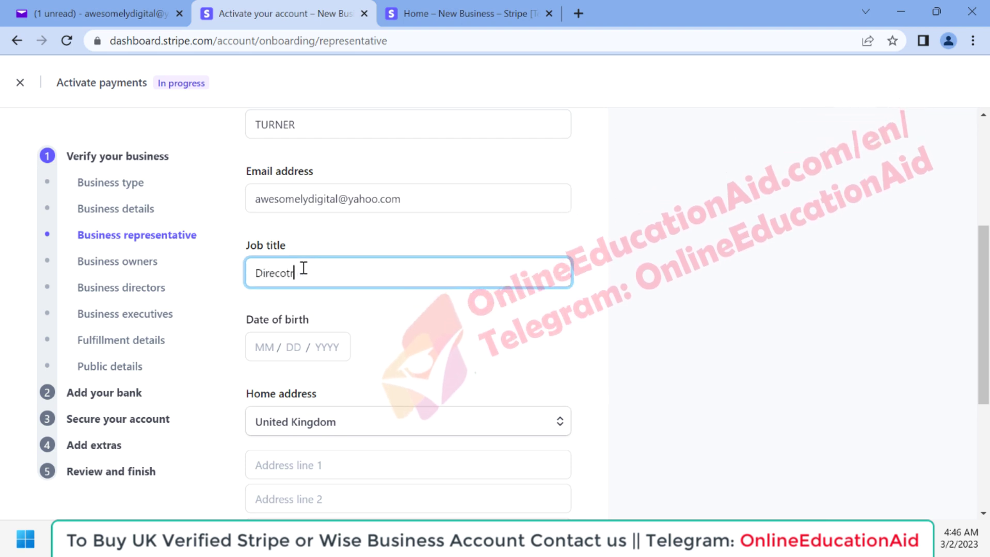
left_click(261, 345)
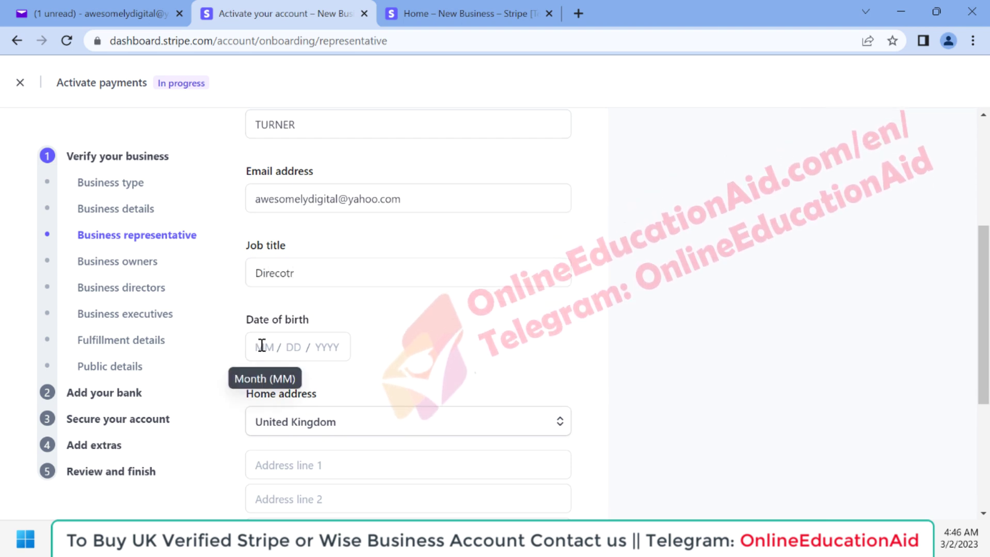
Complete the UK home address and paste in the representative's phone number.
scroll(308, 265, "down", 4)
scroll(312, 249, "down", 1)
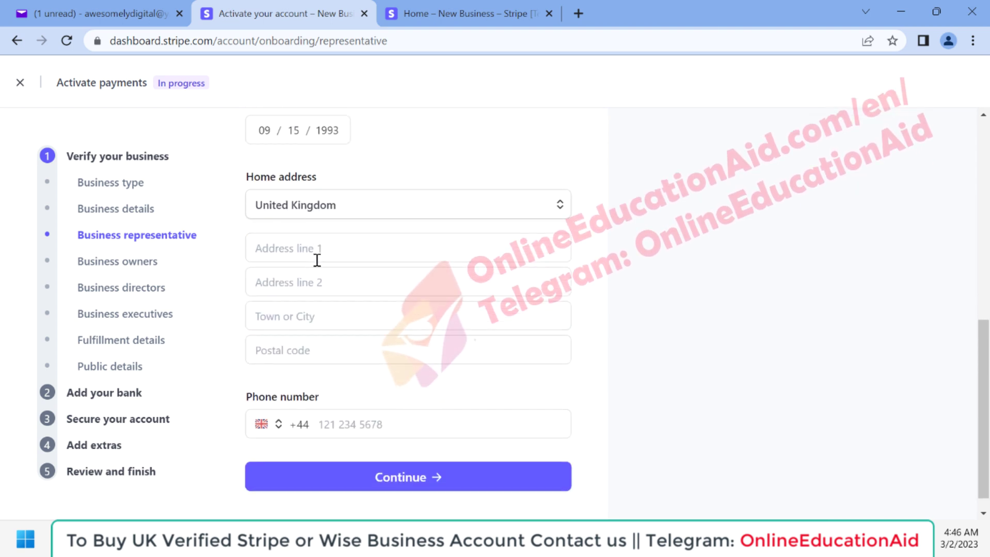
mouse_move(604, 540)
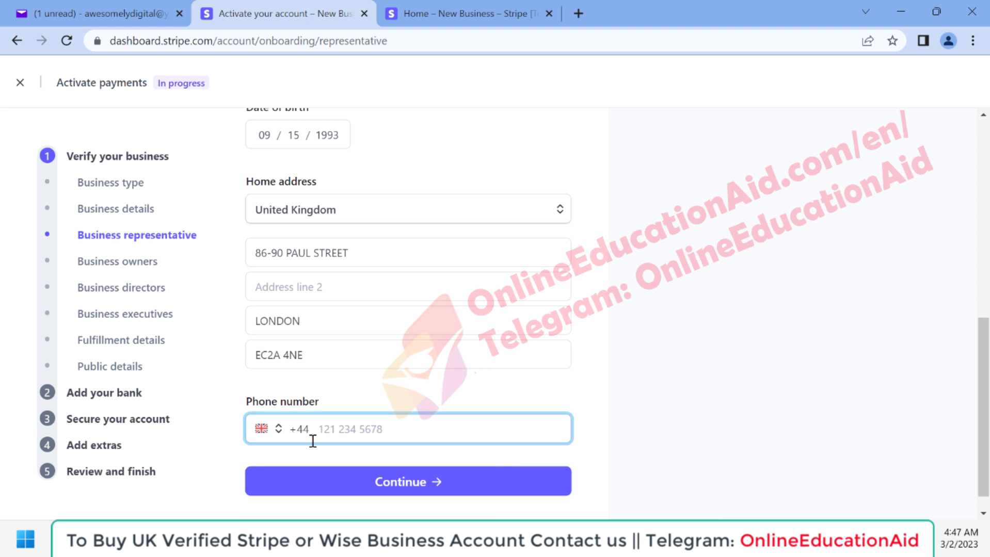
key("ctrl+v")
scroll(449, 217, "up", 4)
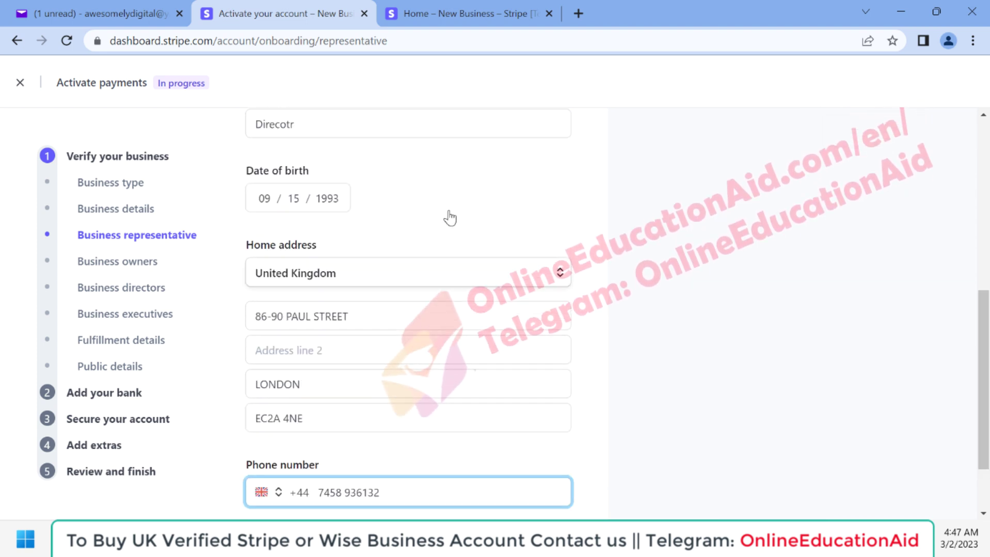
scroll(449, 218, "down", 3)
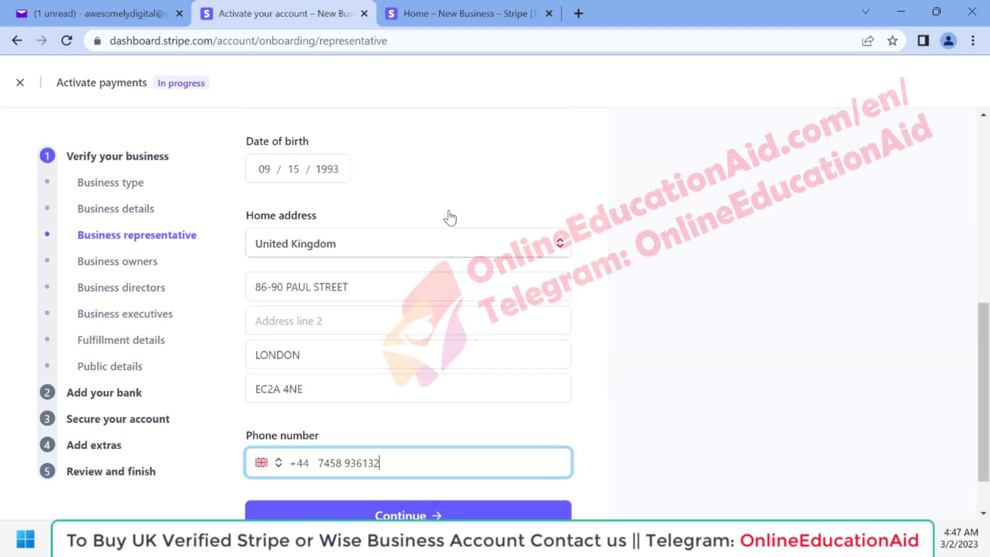
scroll(407, 449, "down", 1)
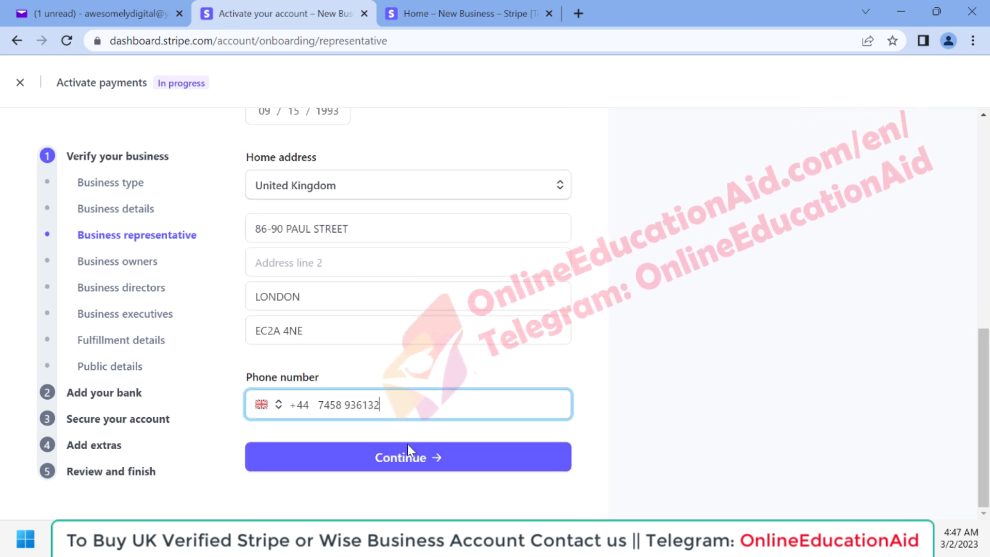
Select the listed representative as business owner and continue to directors.
left_click(395, 459)
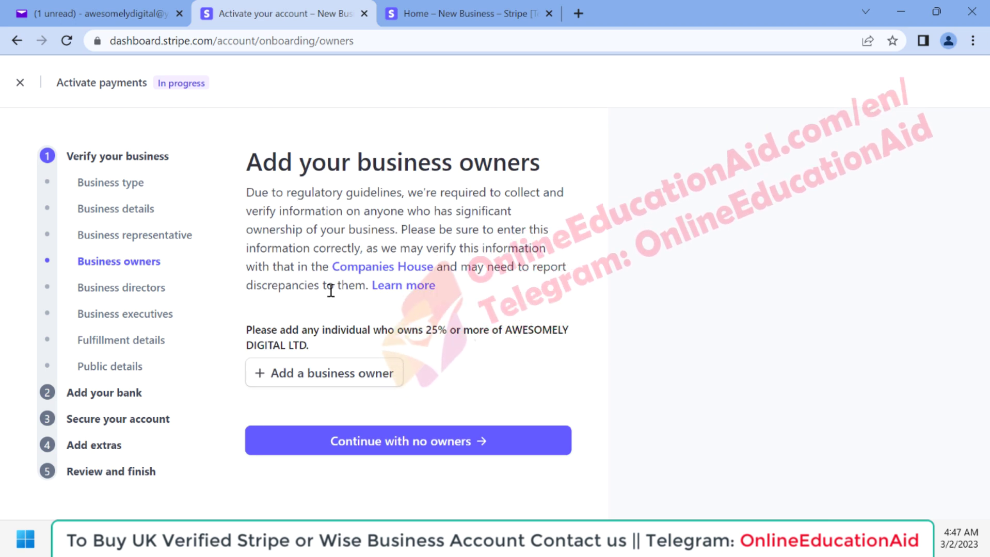
left_click(316, 384)
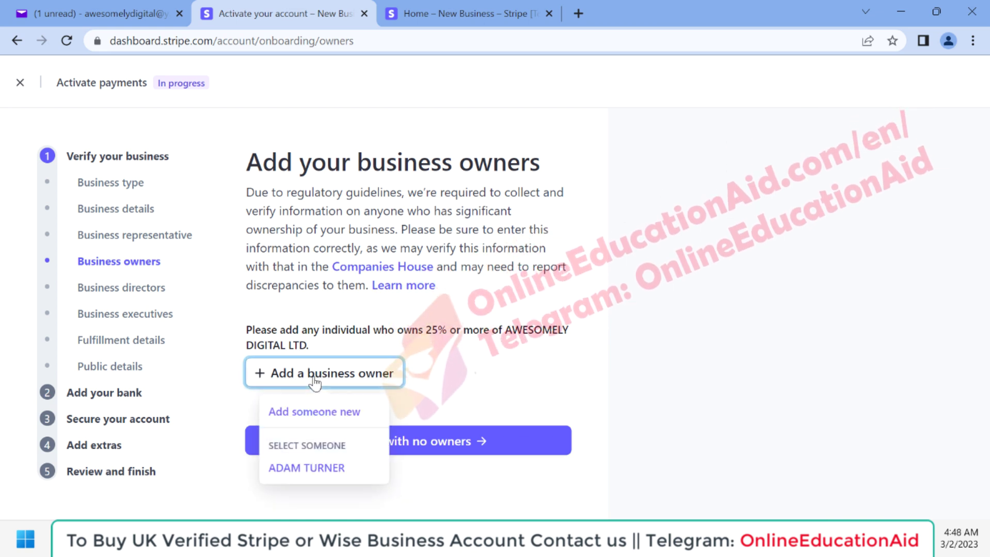
left_click(306, 468)
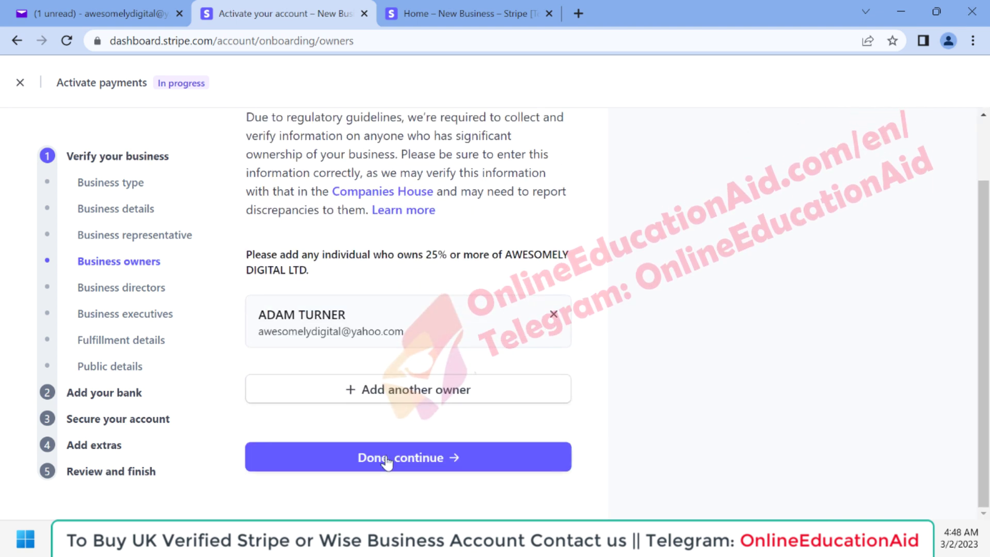
left_click(387, 462)
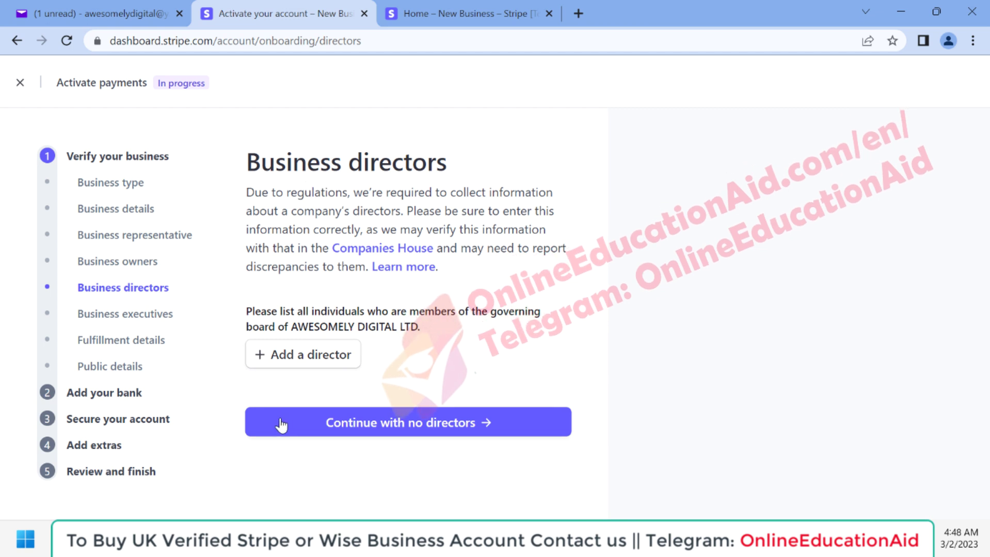
Pick the existing representative as a director and continue to executives.
left_click(310, 367)
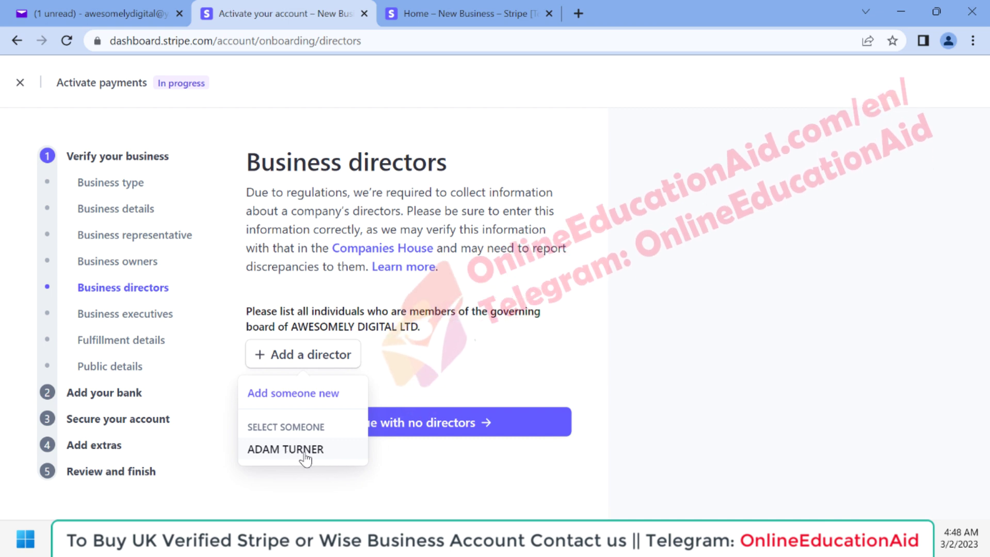
left_click(288, 451)
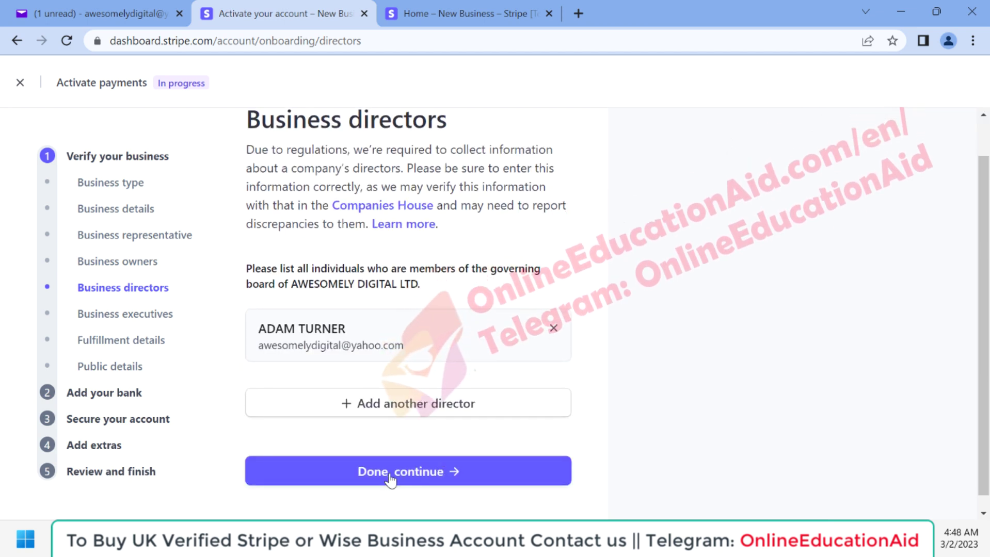
left_click(398, 479)
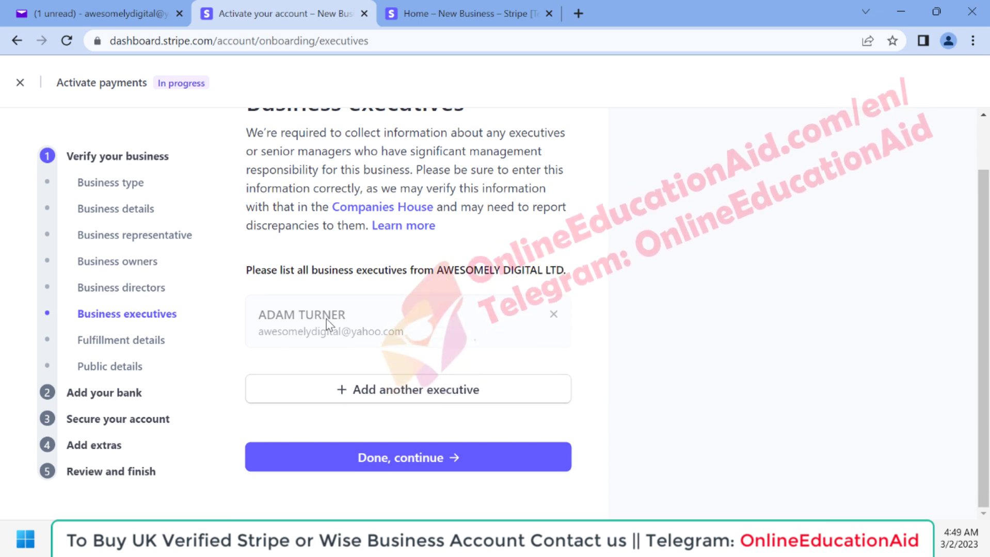
Confirm executives, then record in-house shipping with Within one day delivery and continue.
left_click(384, 463)
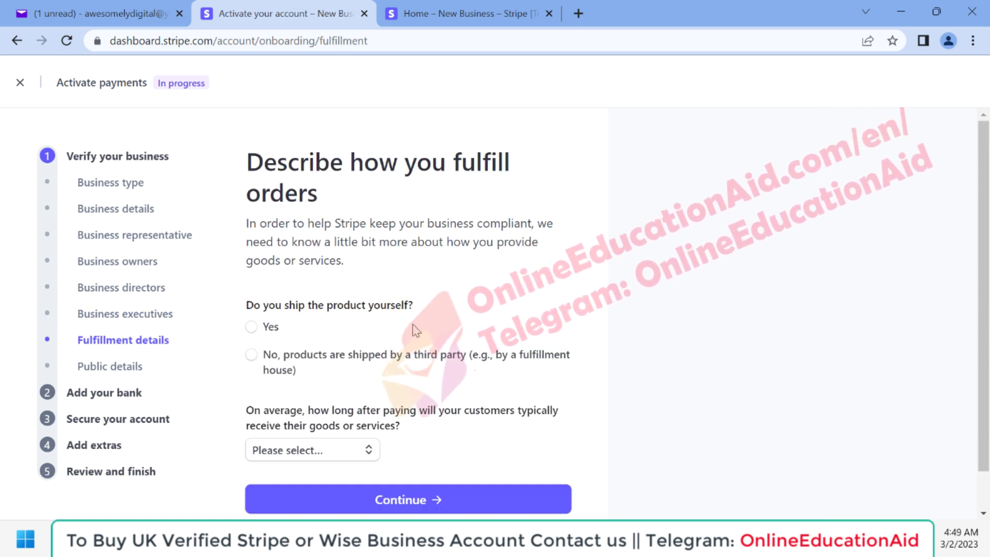
scroll(417, 330, "down", 1)
scroll(373, 203, "up", 1)
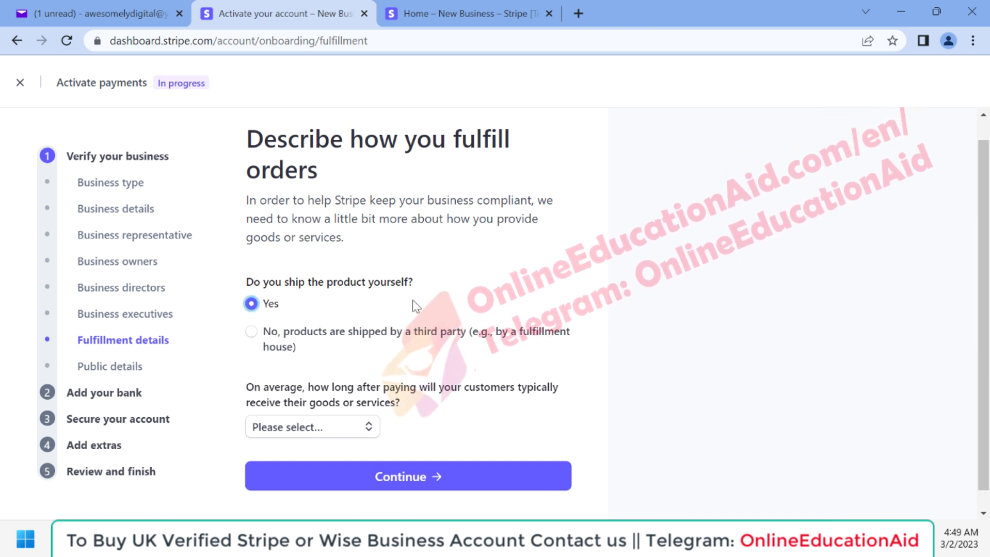
scroll(412, 300, "down", 1)
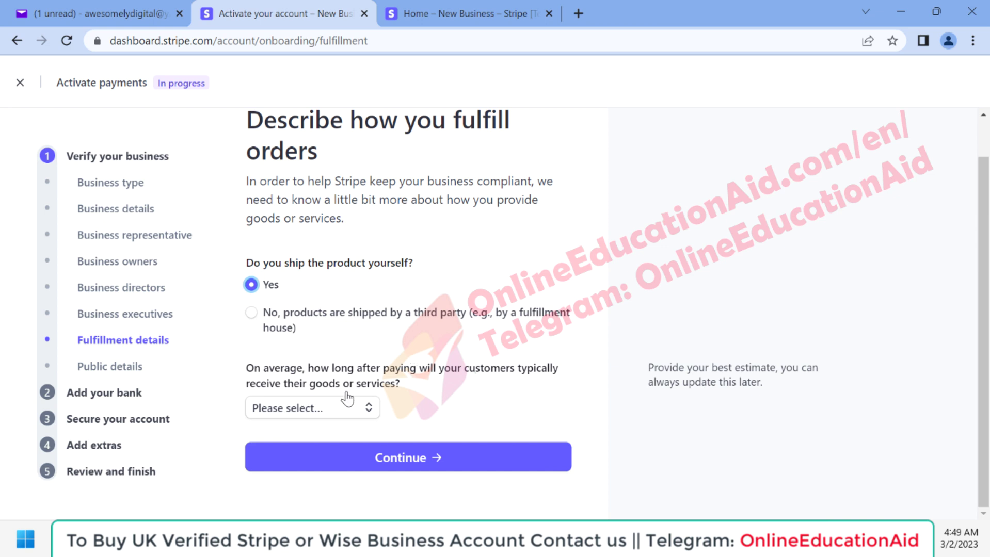
left_click(316, 410)
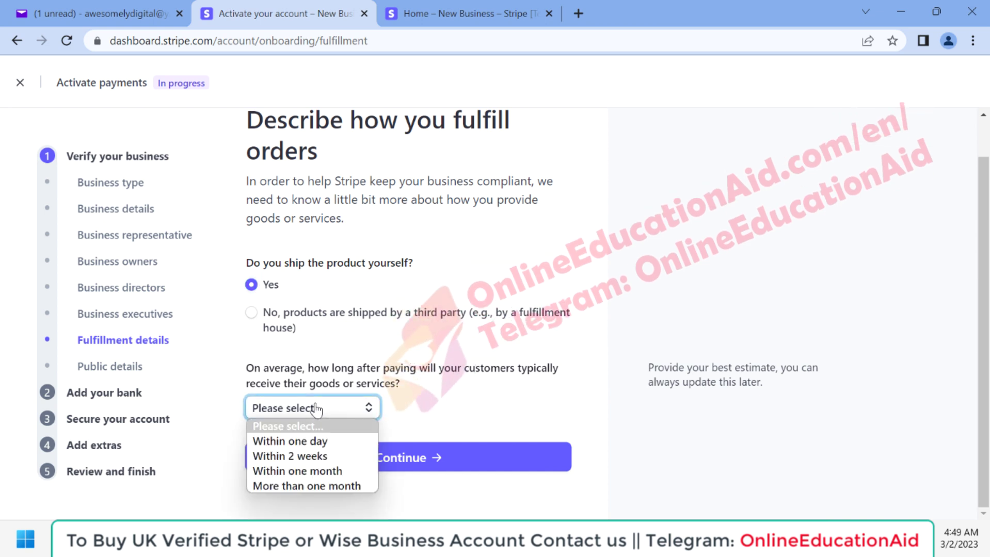
left_click(304, 443)
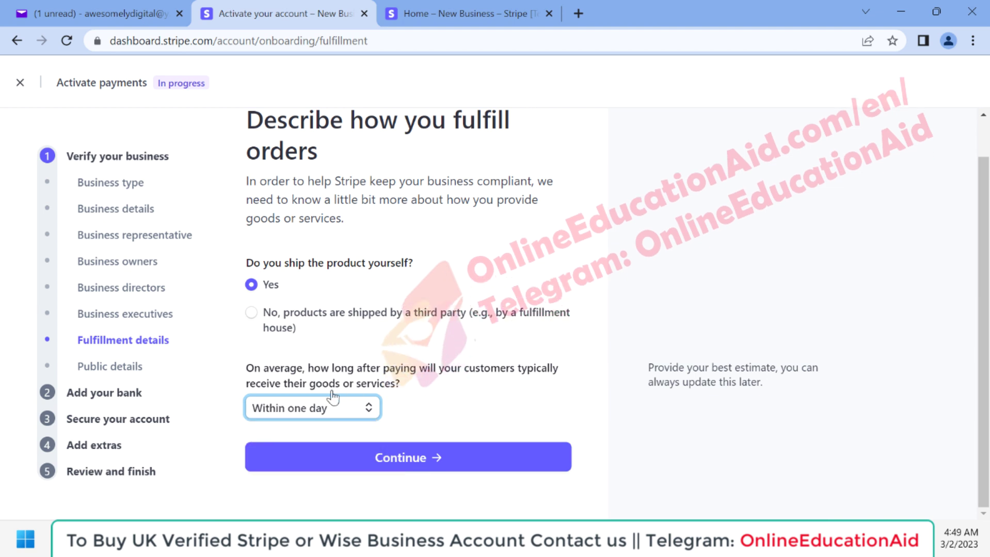
left_click(398, 459)
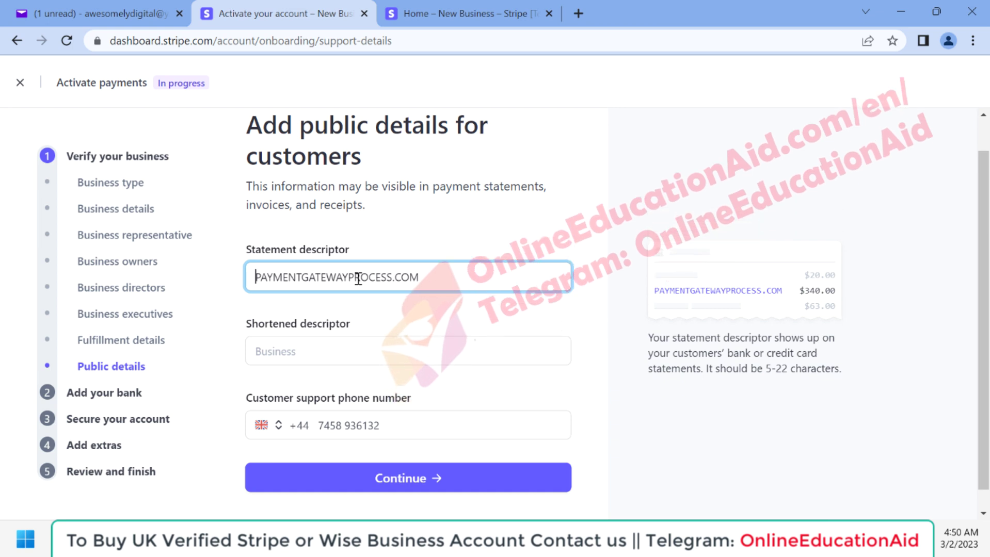
Trim '.COM' to leave descriptor PAYMENTGATEWAYPROCESS and enter shortened descriptor PGP-COM.
scroll(358, 238, "up", 1)
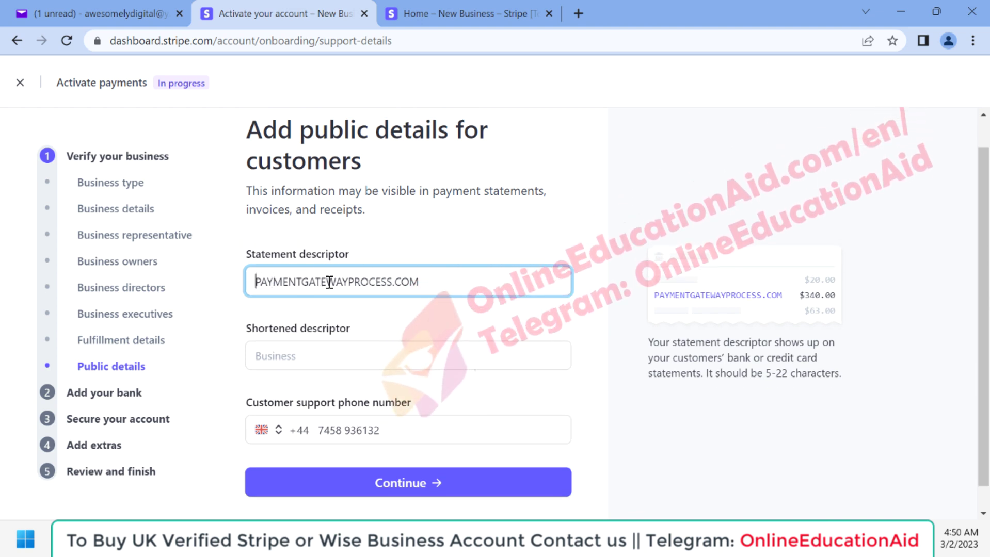
left_click(258, 280)
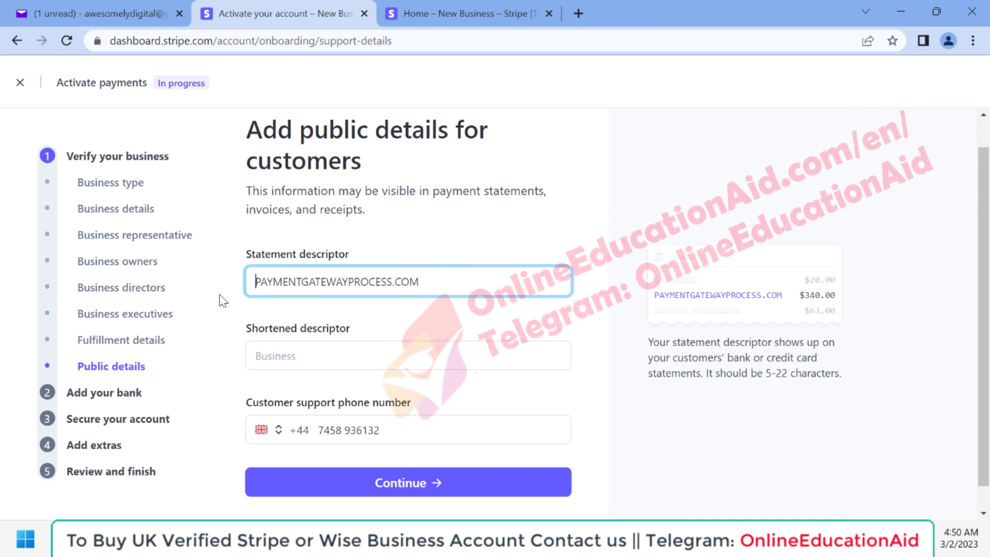
left_click(315, 361)
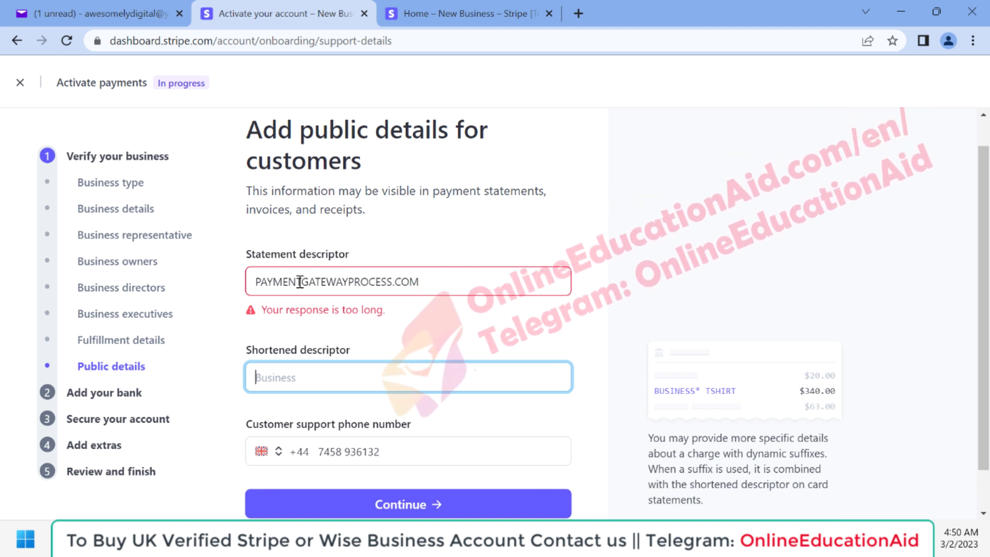
left_click_drag(394, 282, 466, 283)
key("BackSpace")
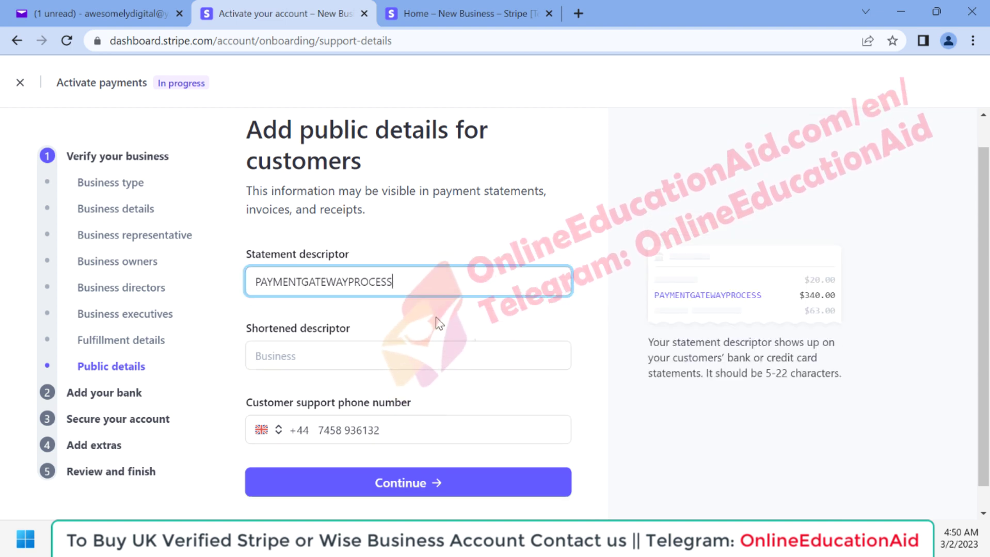
left_click(437, 321)
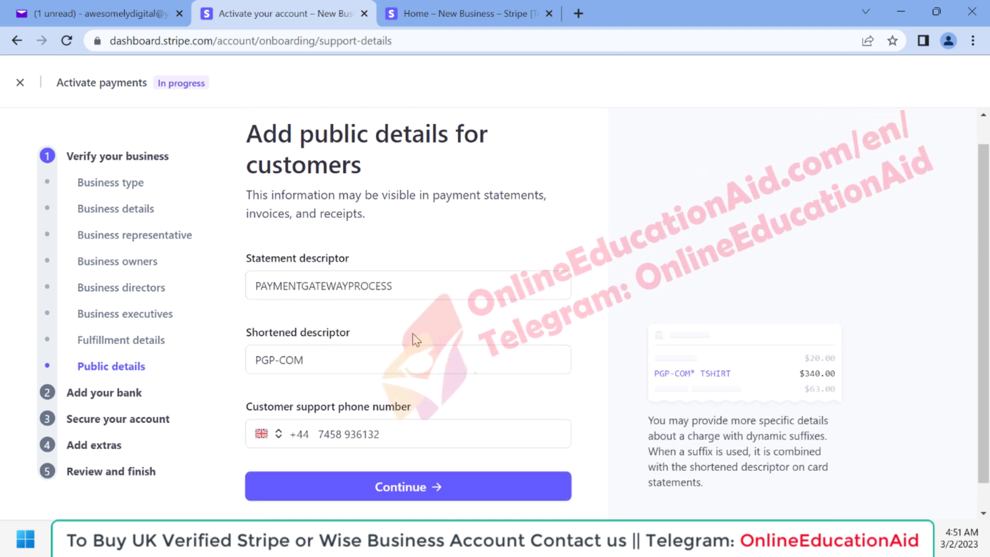
Submit the public business details and scroll through the GBP bank-account page.
left_click(402, 488)
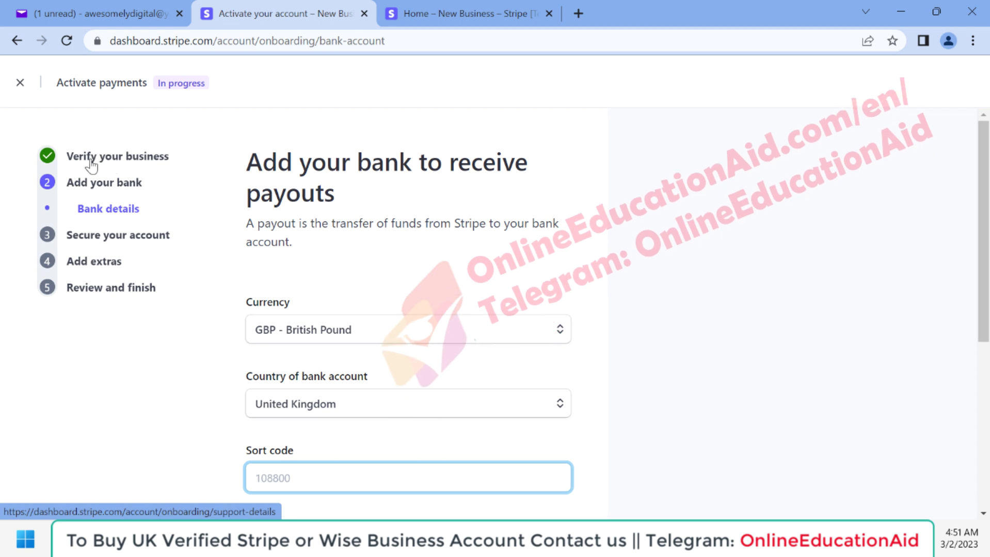
scroll(450, 298, "down", 1)
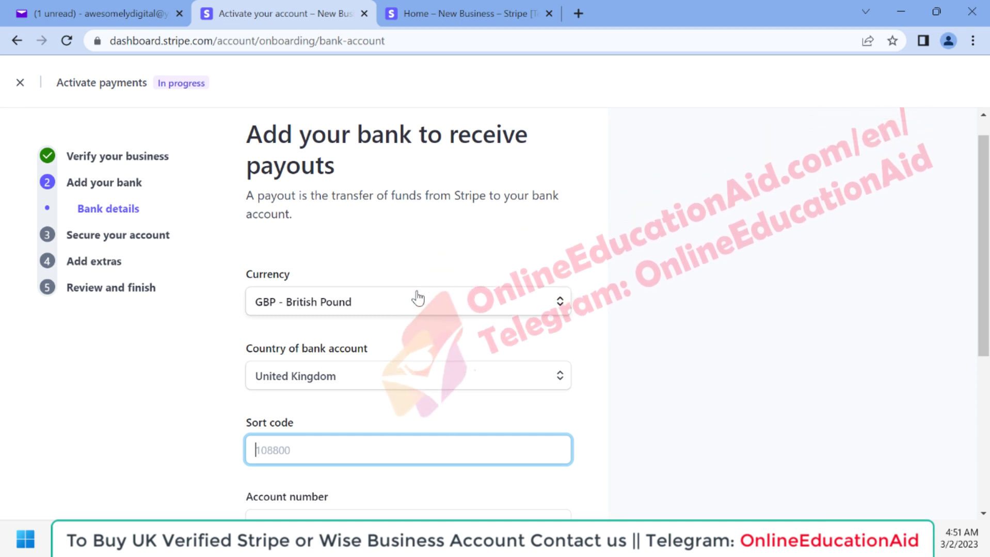
scroll(418, 298, "down", 1)
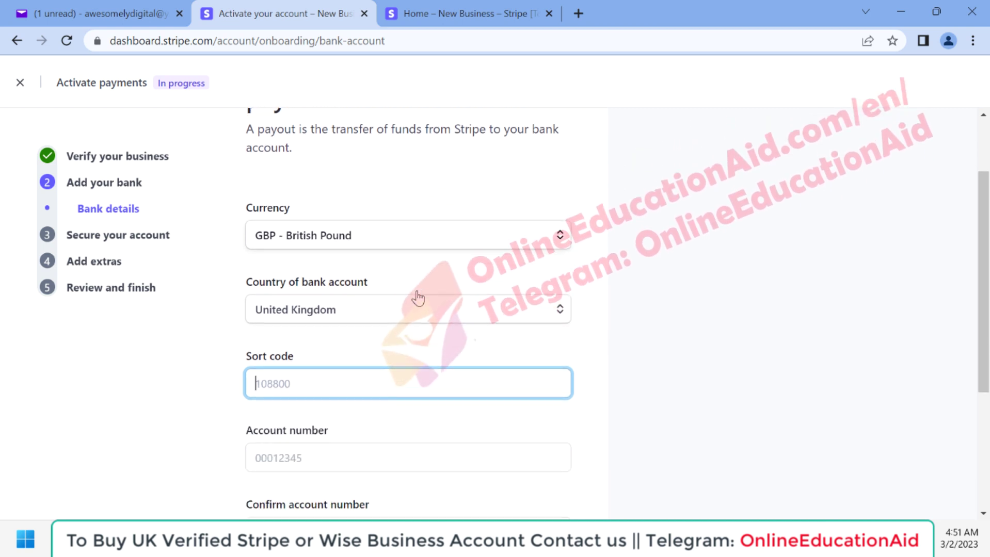
scroll(416, 294, "down", 2)
scroll(327, 322, "up", 3)
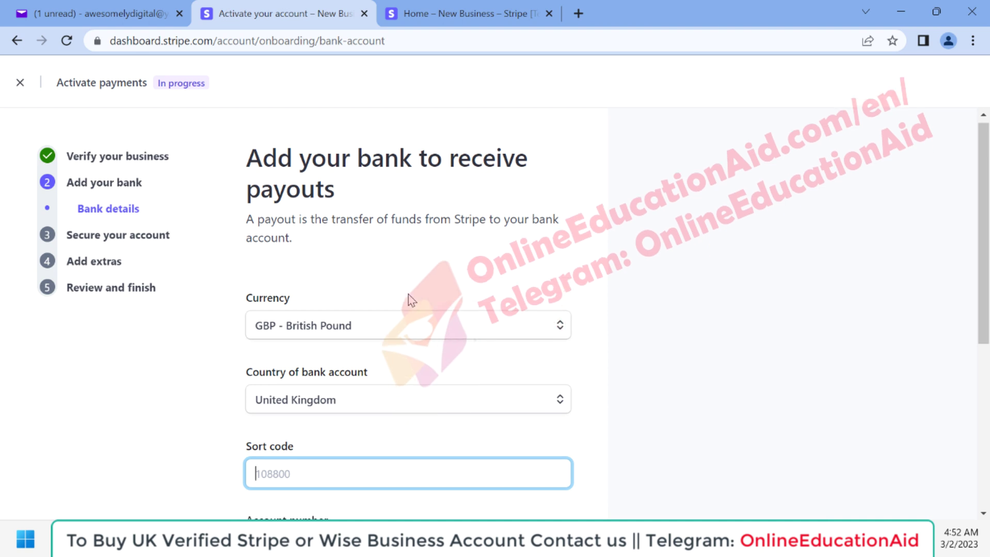
scroll(408, 296, "down", 1)
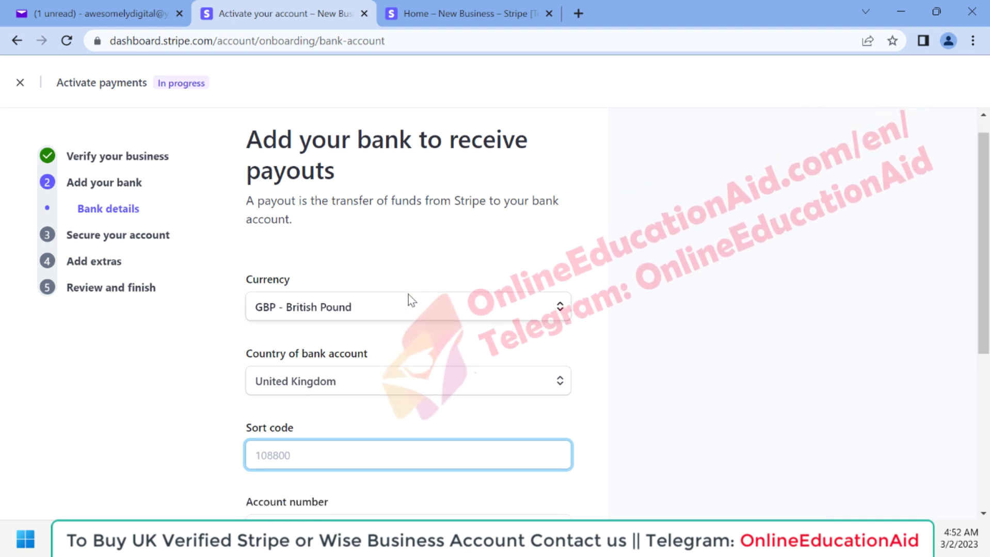
scroll(408, 295, "down", 1)
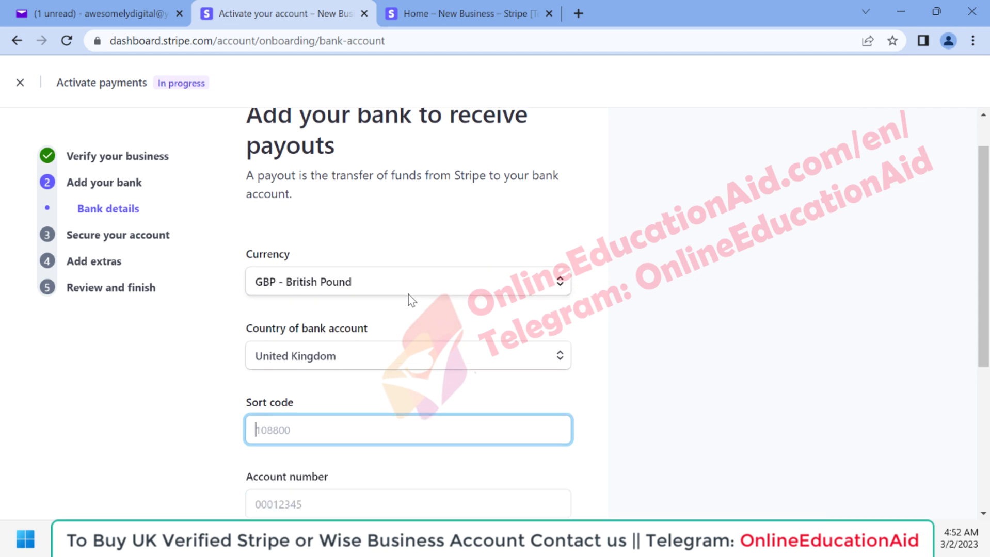
scroll(408, 295, "down", 2)
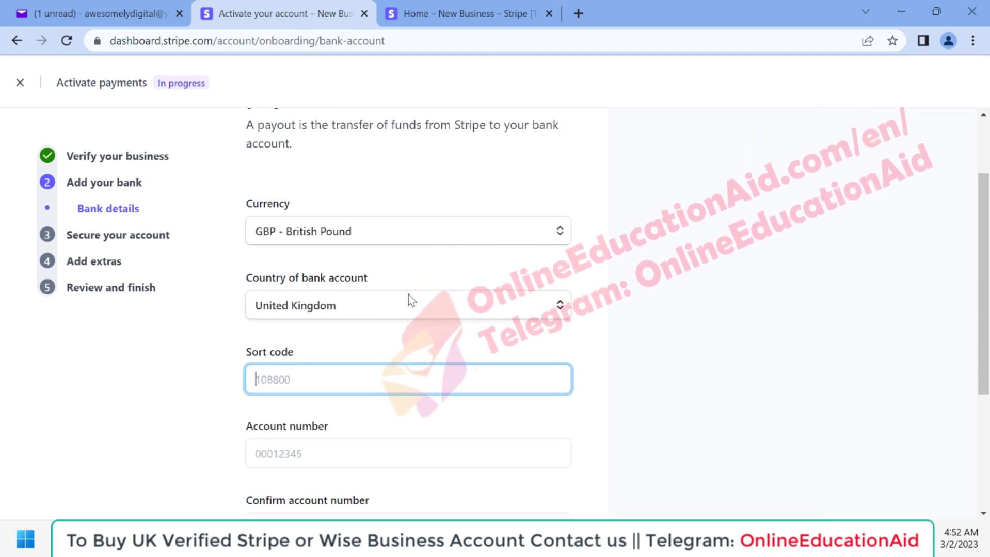
scroll(516, 341, "down", 2)
scroll(624, 387, "up", 6)
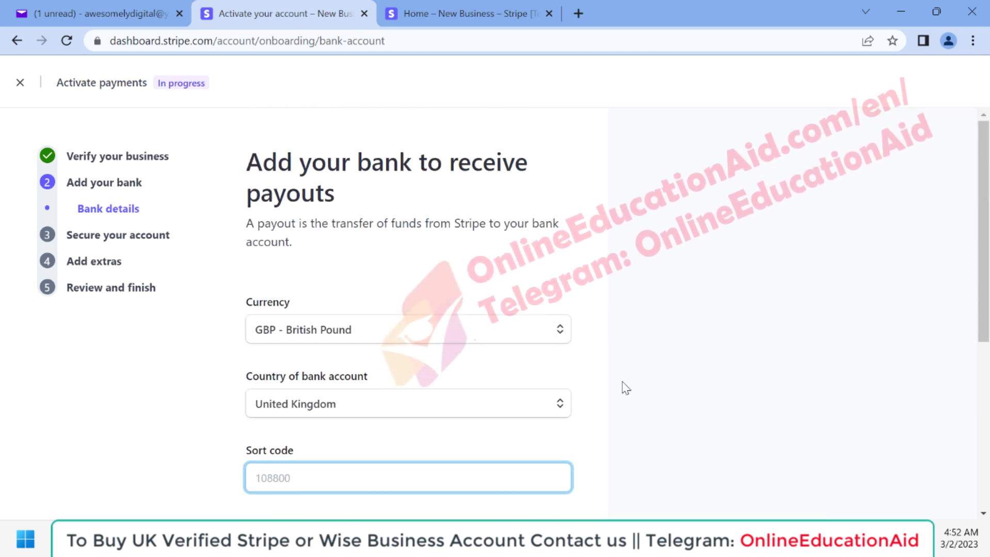
scroll(318, 312, "down", 2)
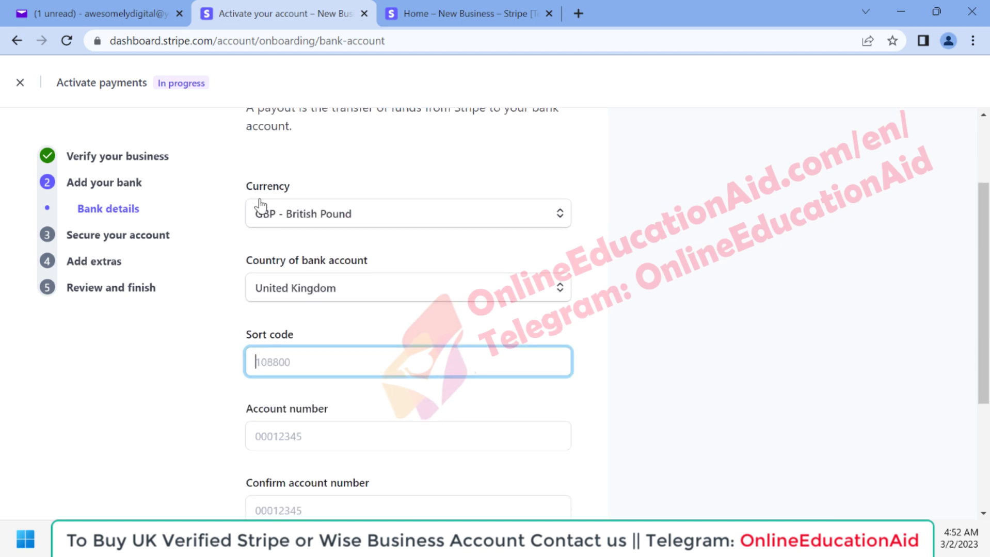
scroll(360, 246, "down", 1)
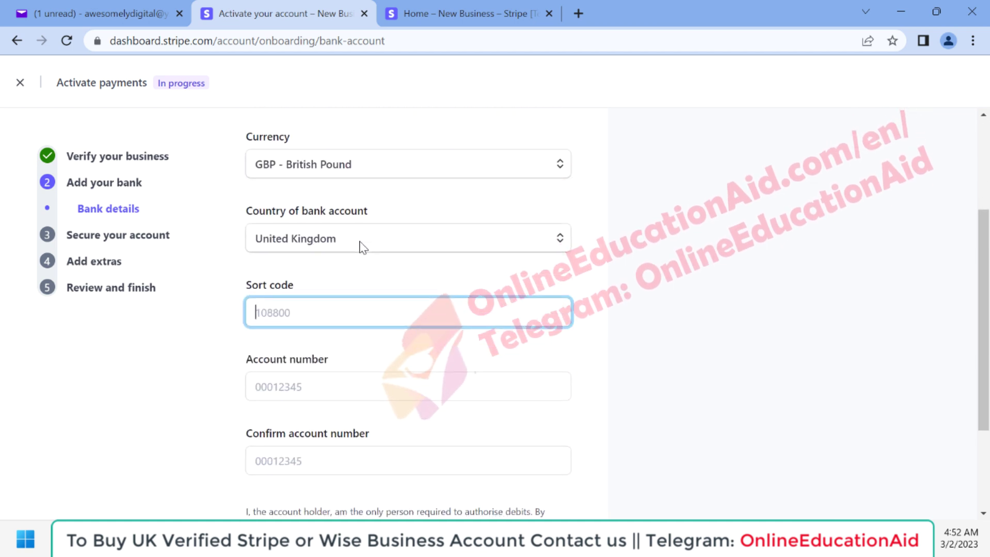
scroll(353, 321, "down", 2)
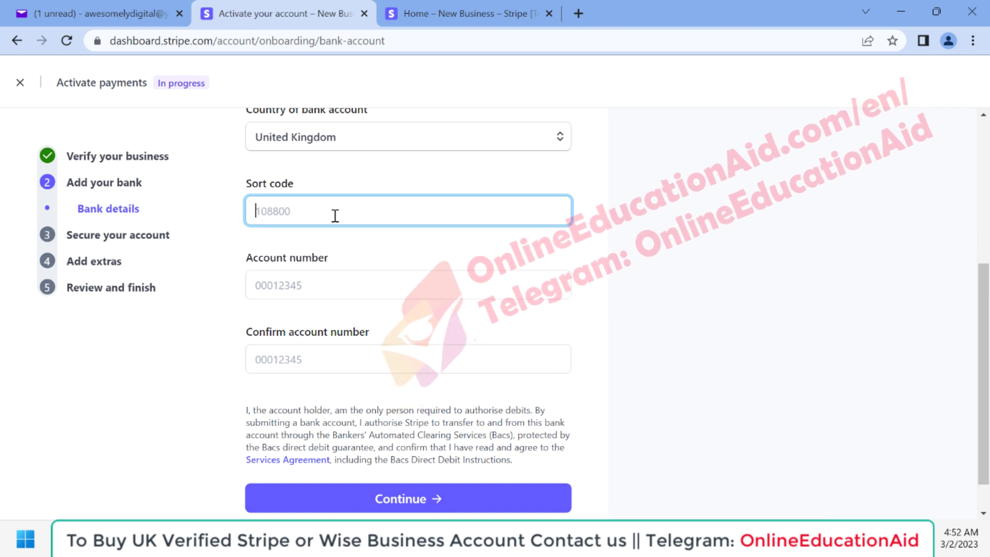
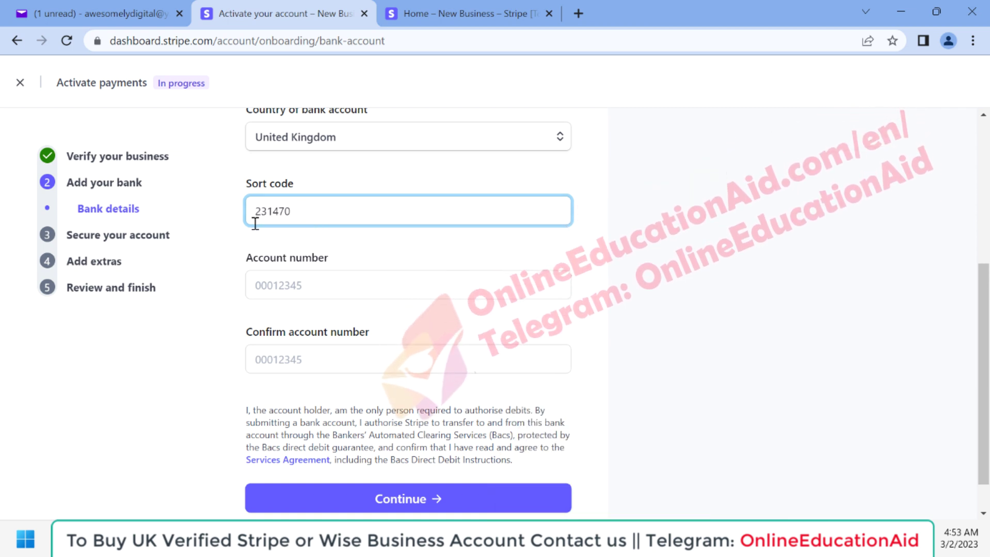
Paste the UK sort code and account number, confirm the account number, and submit.
left_click(276, 284)
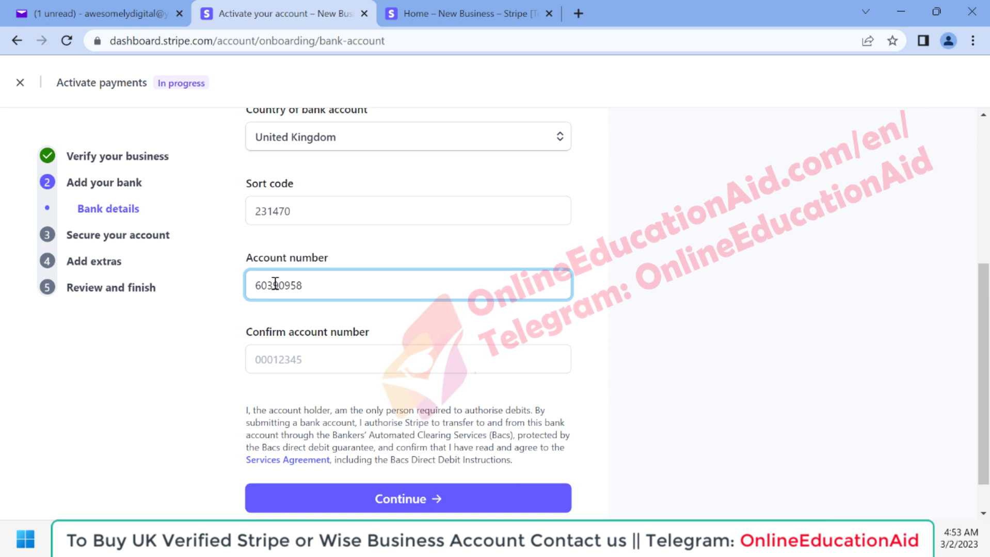
left_click(285, 363)
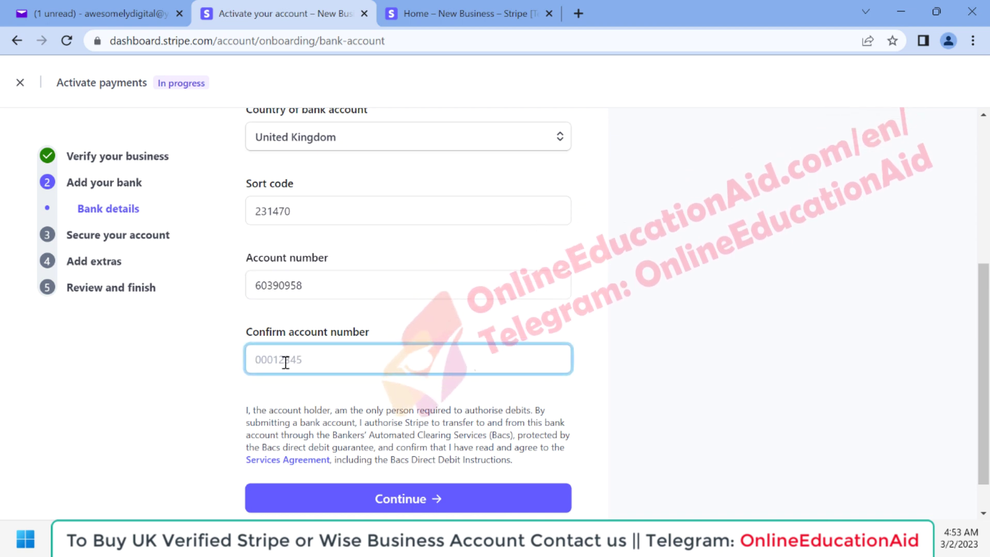
scroll(610, 340, "up", 3)
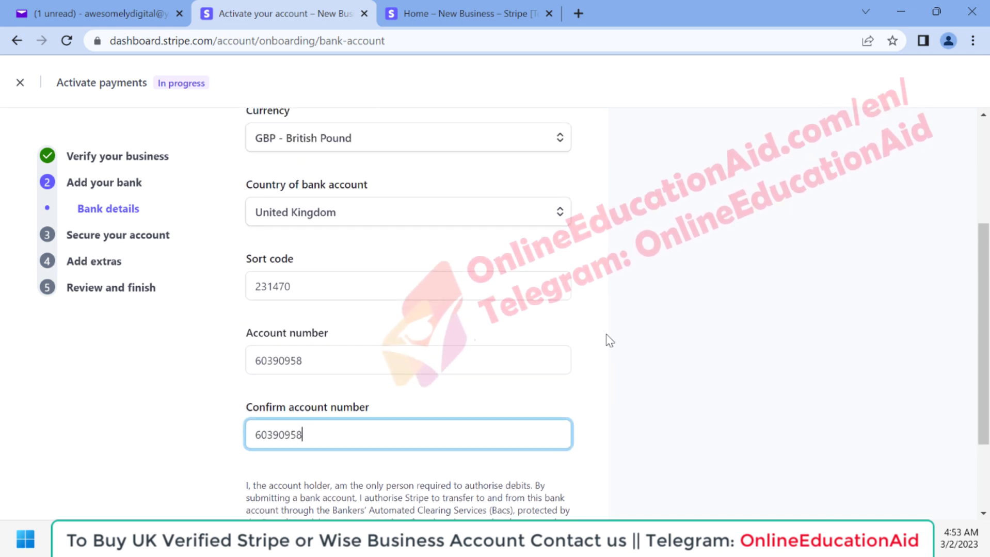
scroll(610, 341, "down", 4)
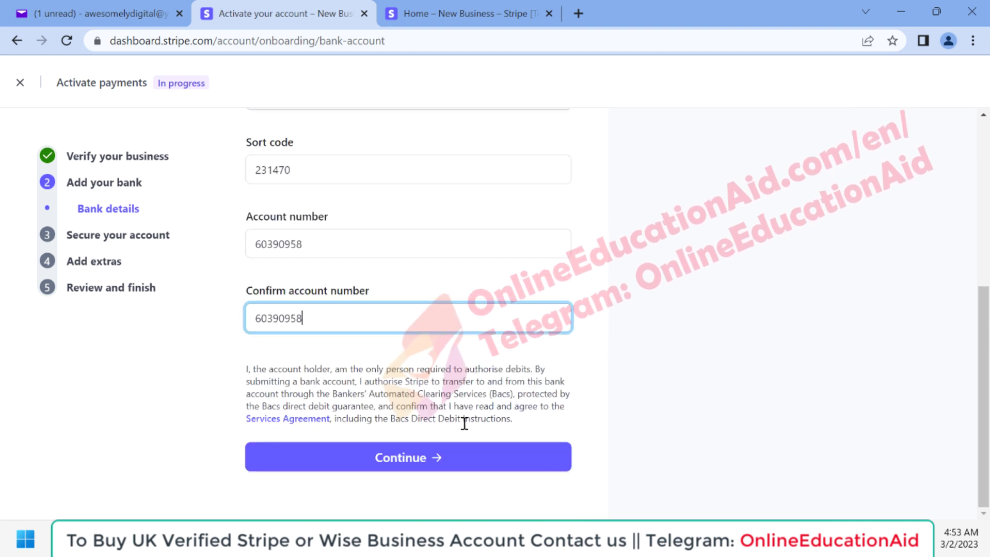
left_click(379, 463)
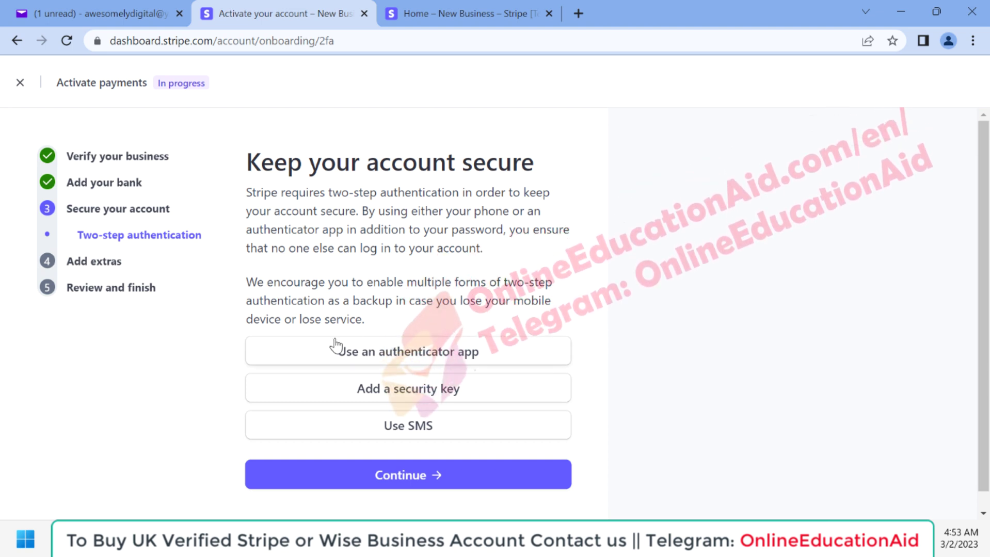
Enable two-step authentication using an authenticator app, then continue to the VAT step.
left_click(403, 355)
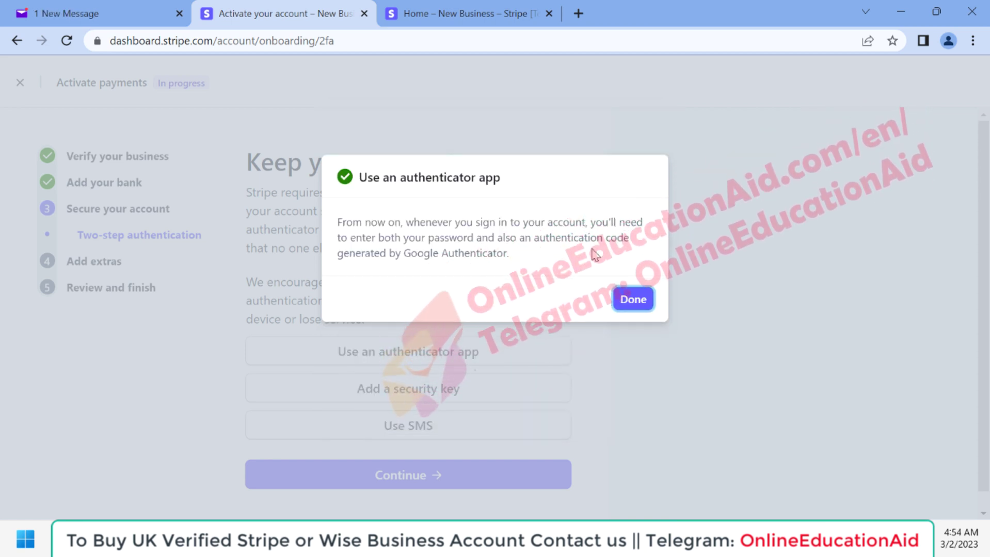
left_click(633, 299)
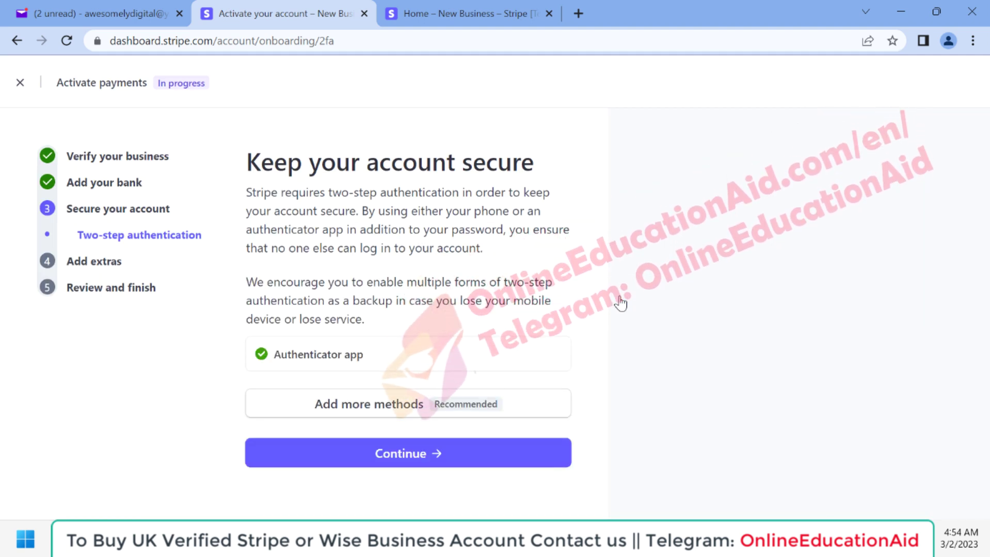
left_click(402, 459)
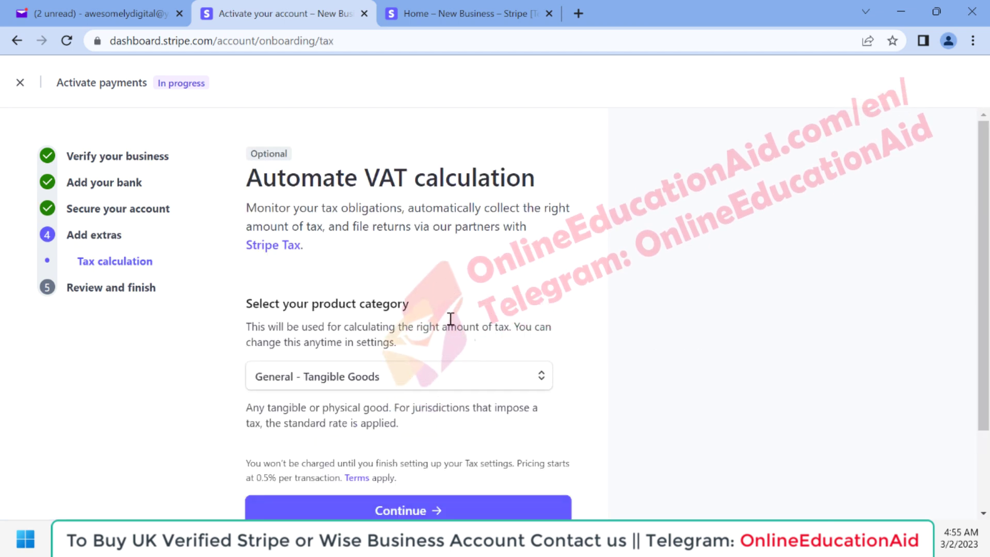
Search the product categories and choose Baby Oil as the VAT category, then continue.
scroll(449, 316, "down", 1)
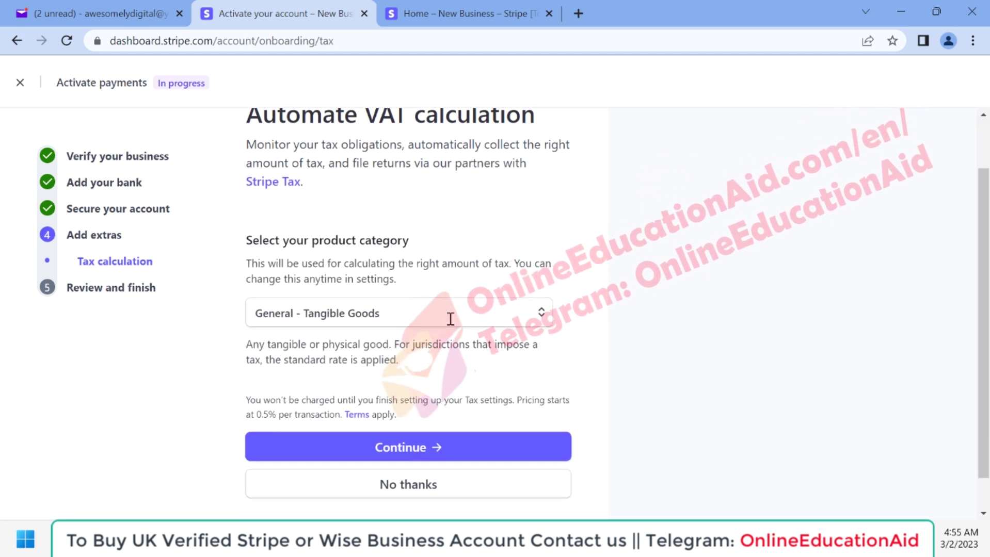
left_click(350, 320)
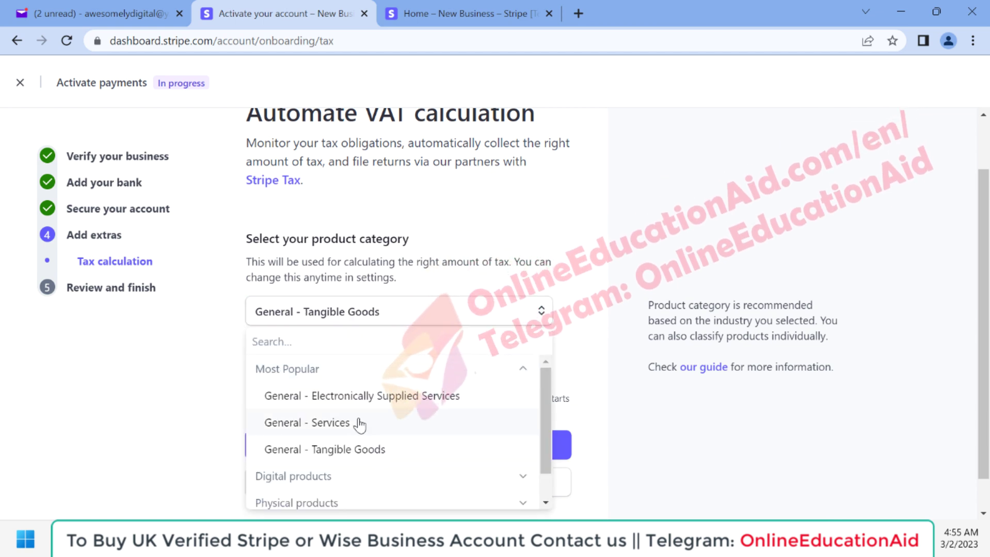
scroll(360, 424, "down", 1)
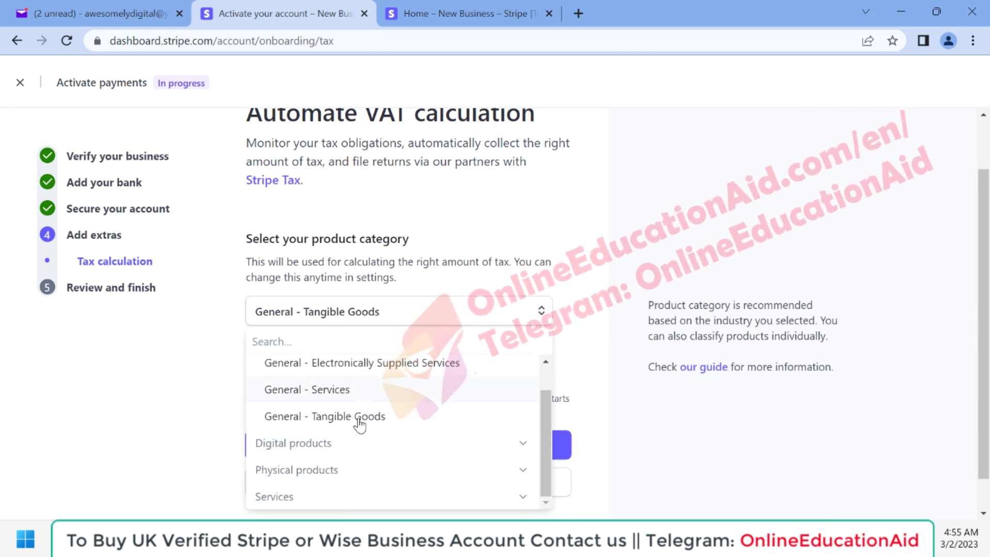
left_click(515, 474)
scroll(514, 475, "down", 3)
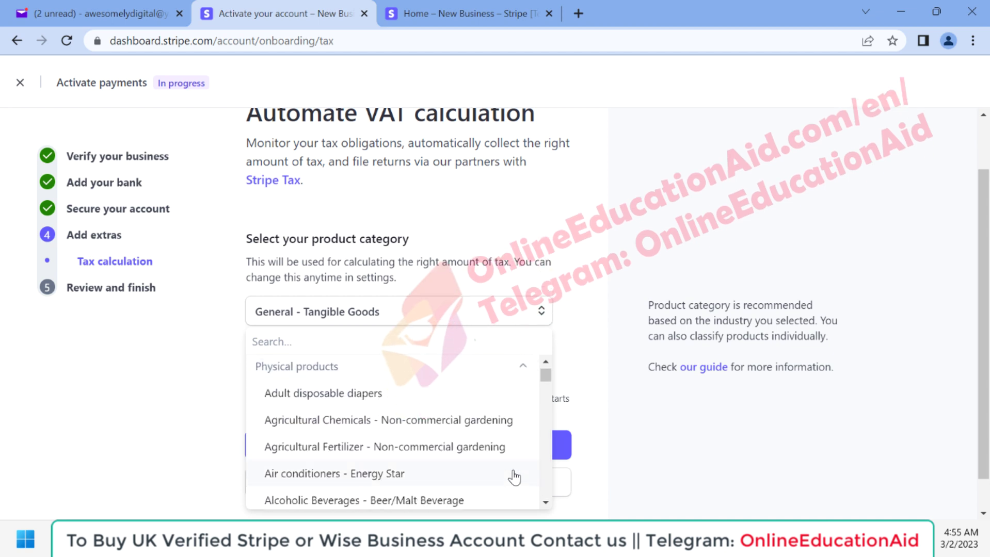
left_click(279, 343)
type("bea")
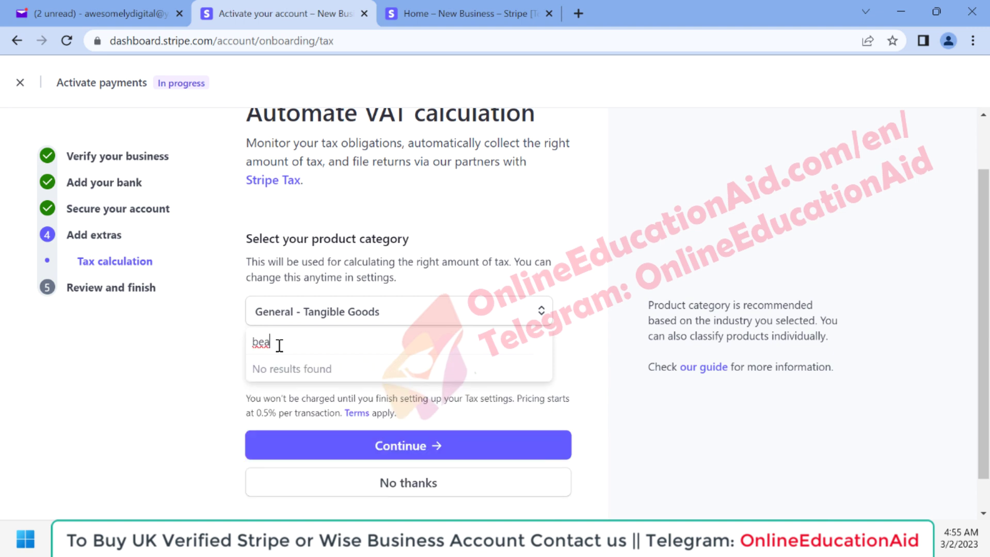
key("BackSpace")
key("BackSpace")
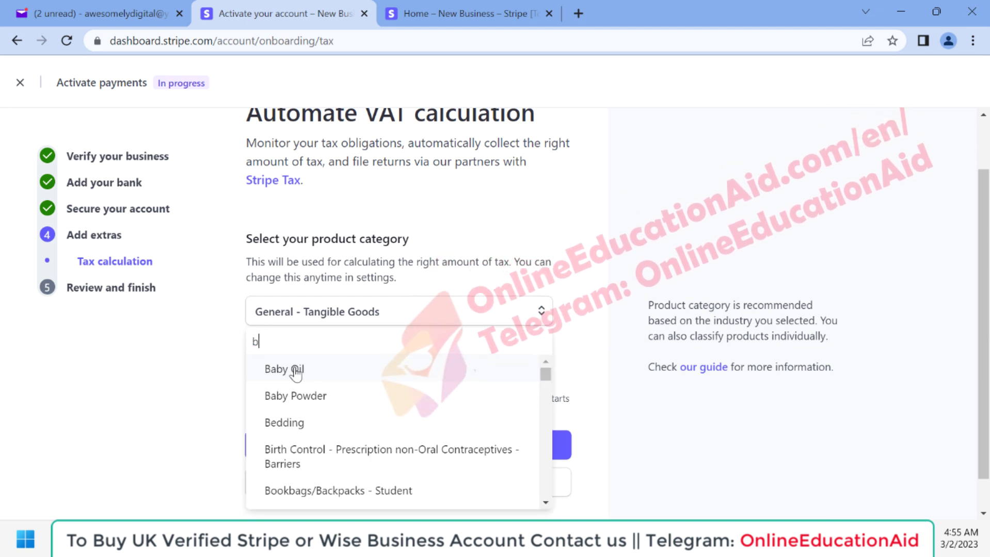
left_click(295, 369)
scroll(398, 414, "down", 1)
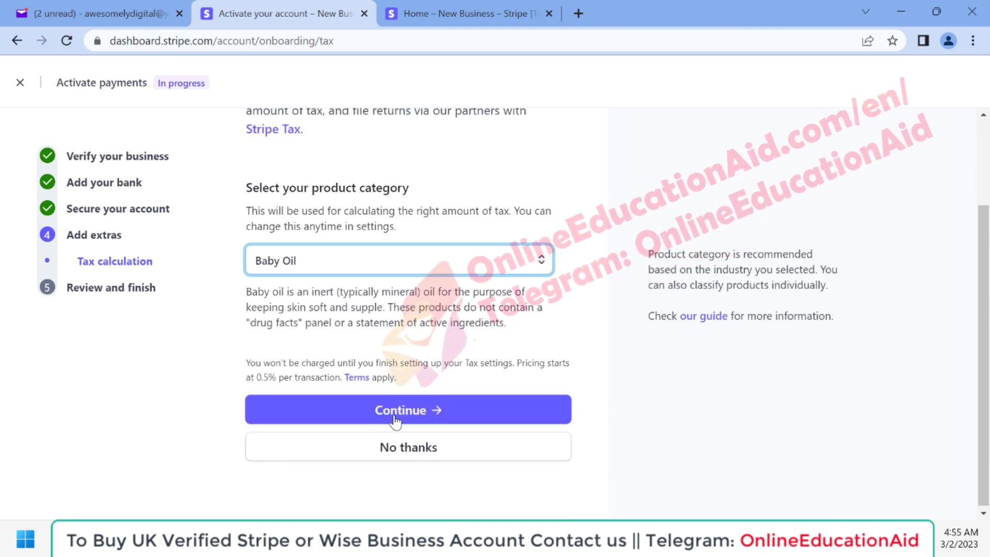
left_click(396, 416)
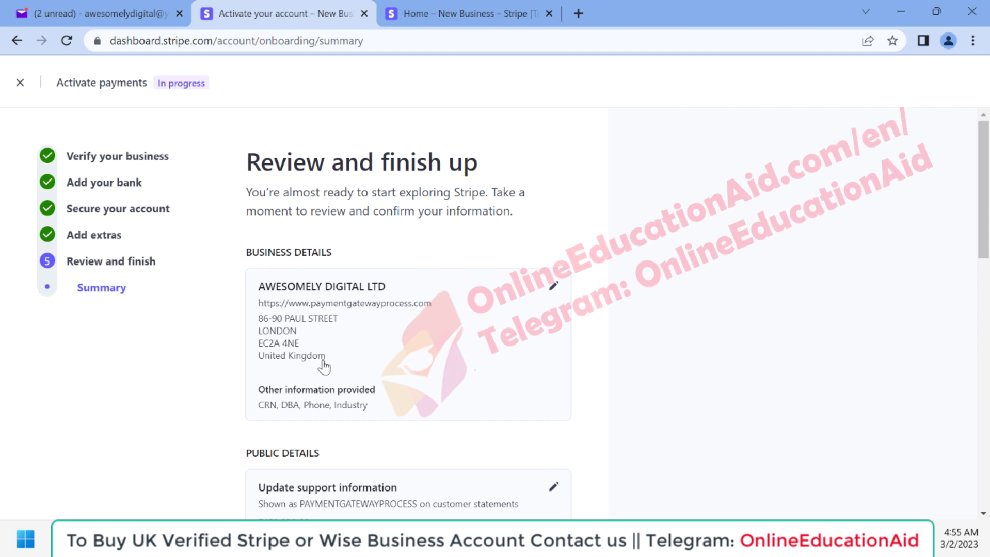
Review the bank, authentication and tax summary, then Agree & submit the account.
scroll(322, 361, "down", 1)
scroll(324, 364, "up", 1)
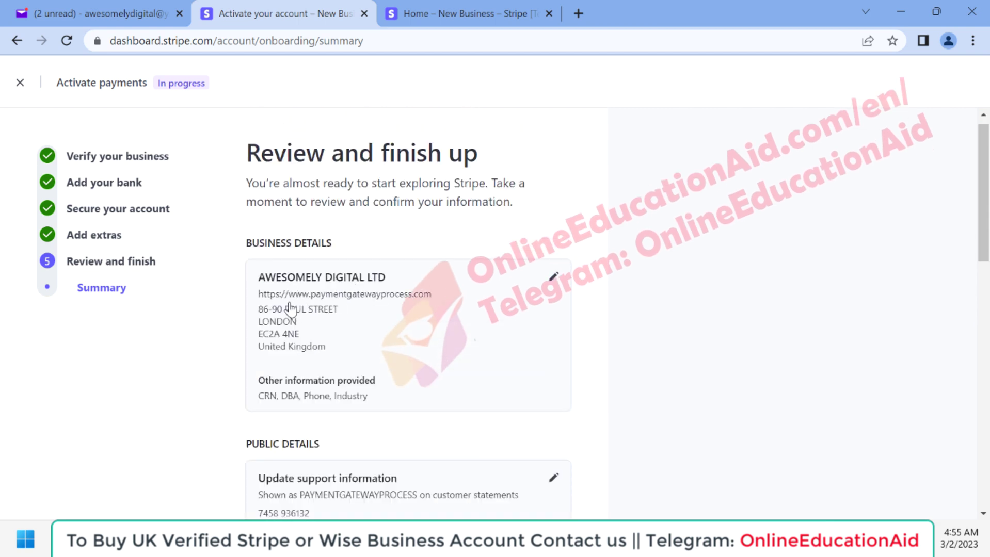
scroll(379, 328, "down", 1)
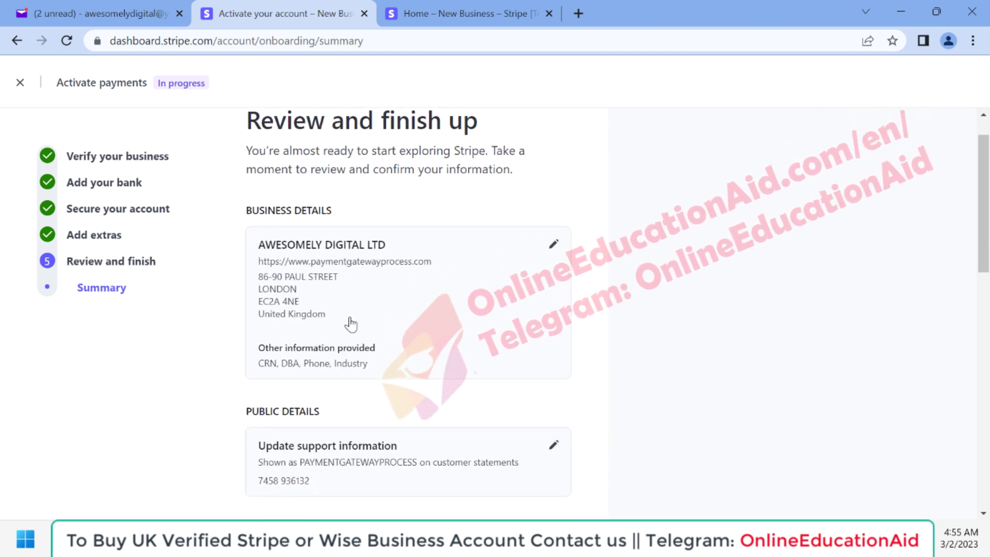
scroll(351, 324, "down", 4)
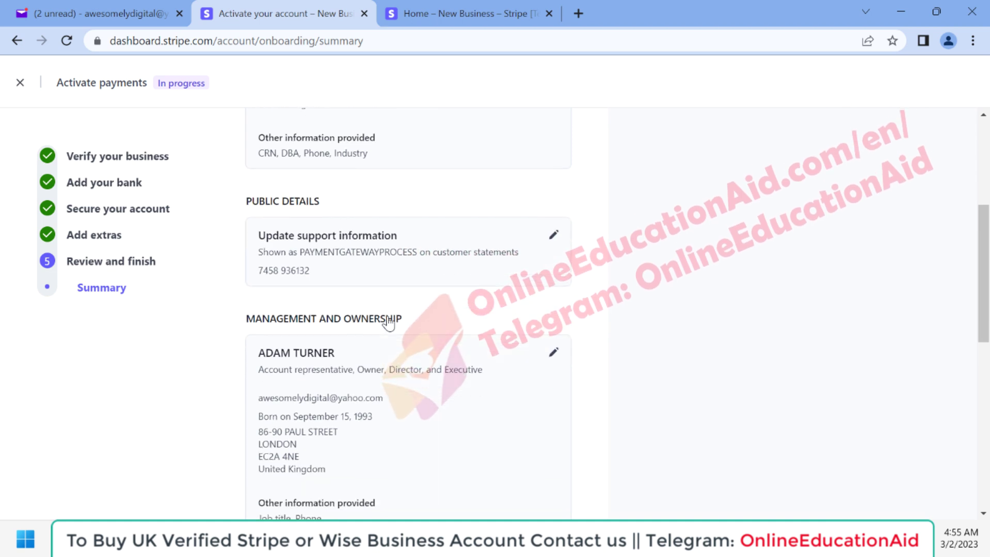
scroll(386, 369, "down", 2)
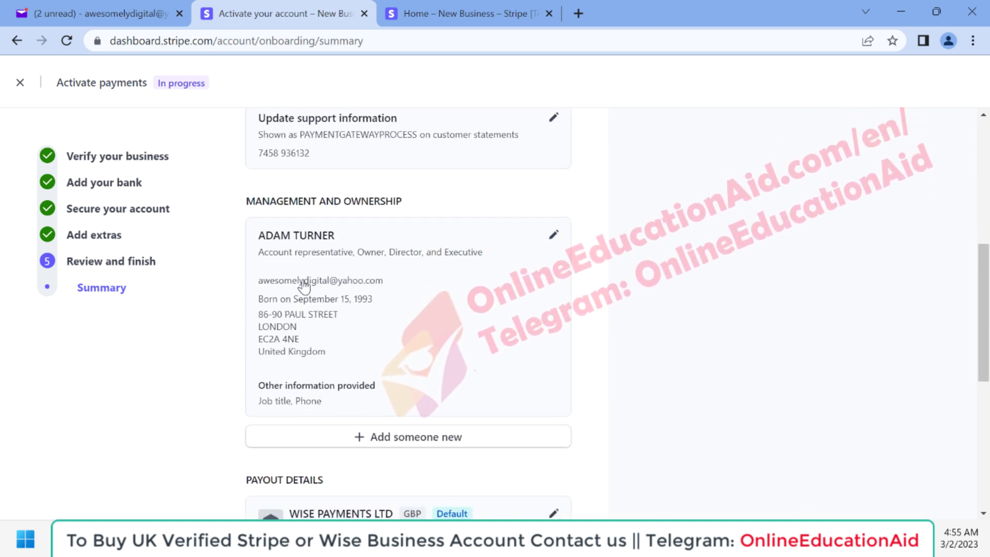
scroll(368, 351, "down", 2)
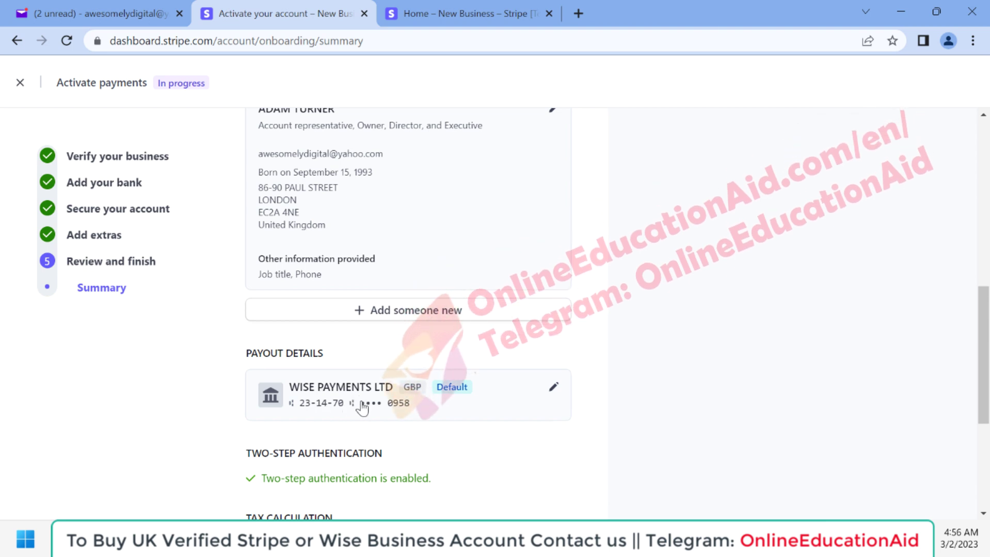
scroll(362, 408, "down", 1)
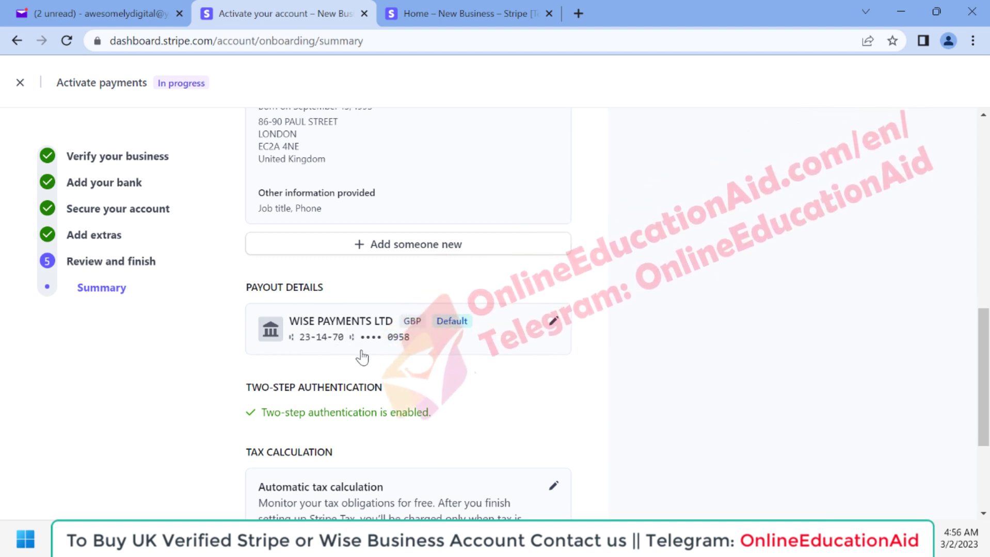
scroll(363, 357, "down", 3)
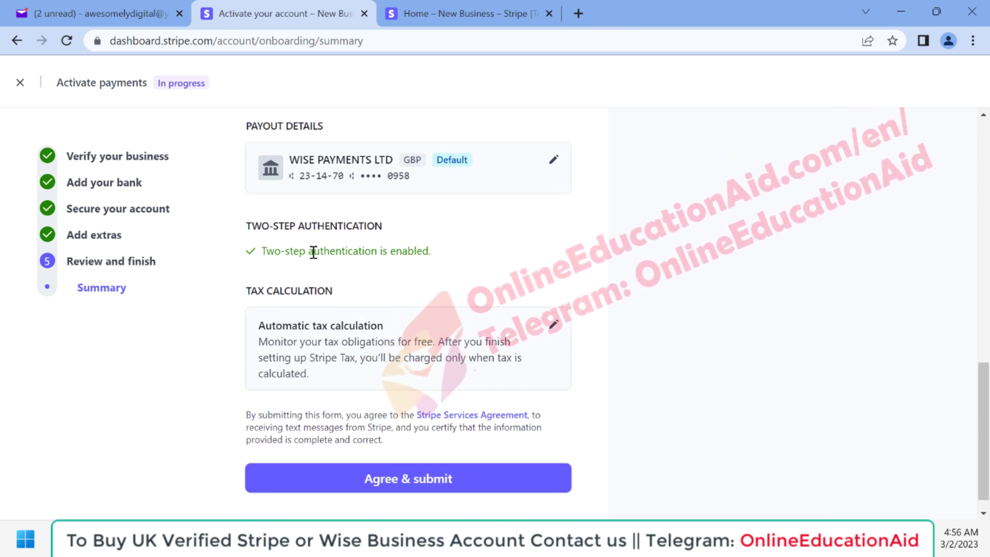
scroll(421, 283, "down", 1)
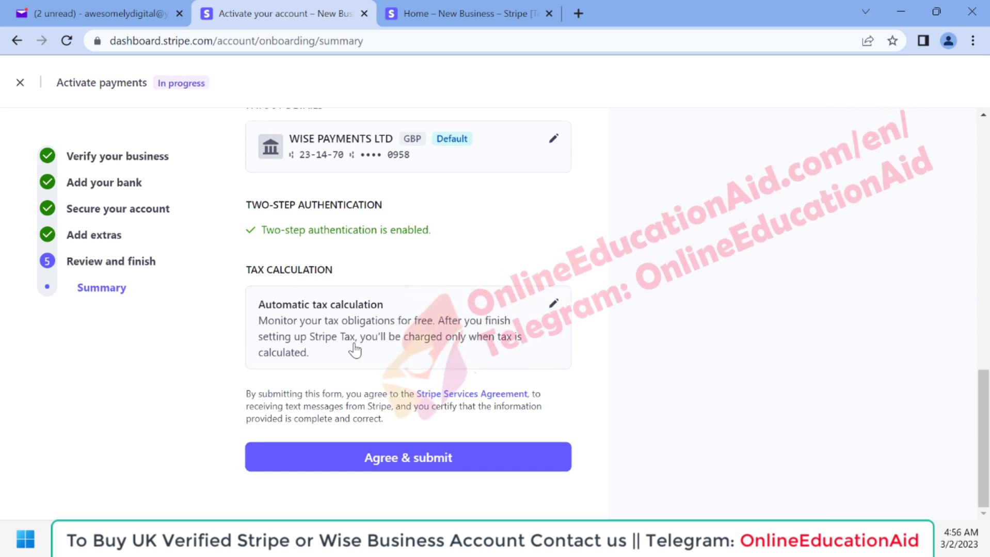
scroll(381, 391, "up", 10)
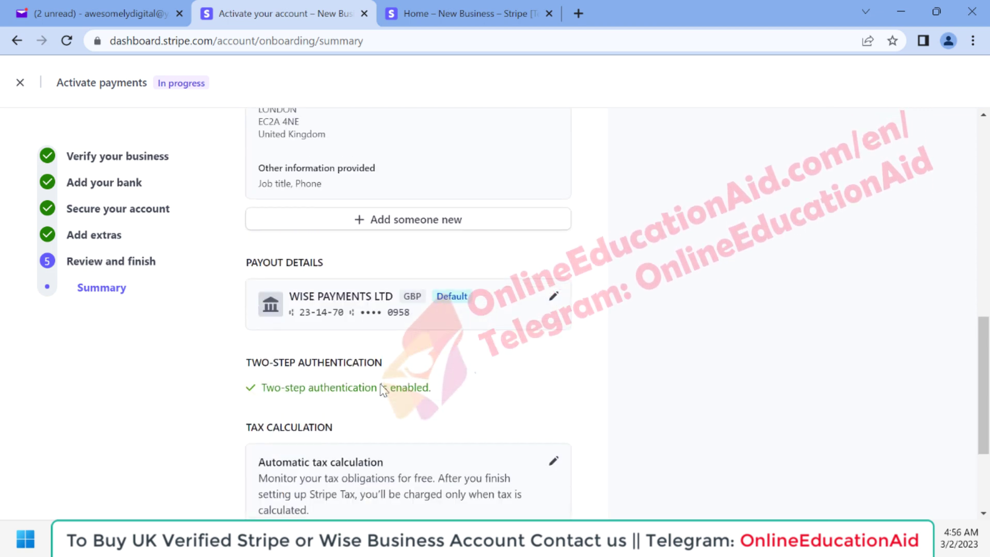
scroll(381, 390, "up", 5)
scroll(382, 391, "down", 15)
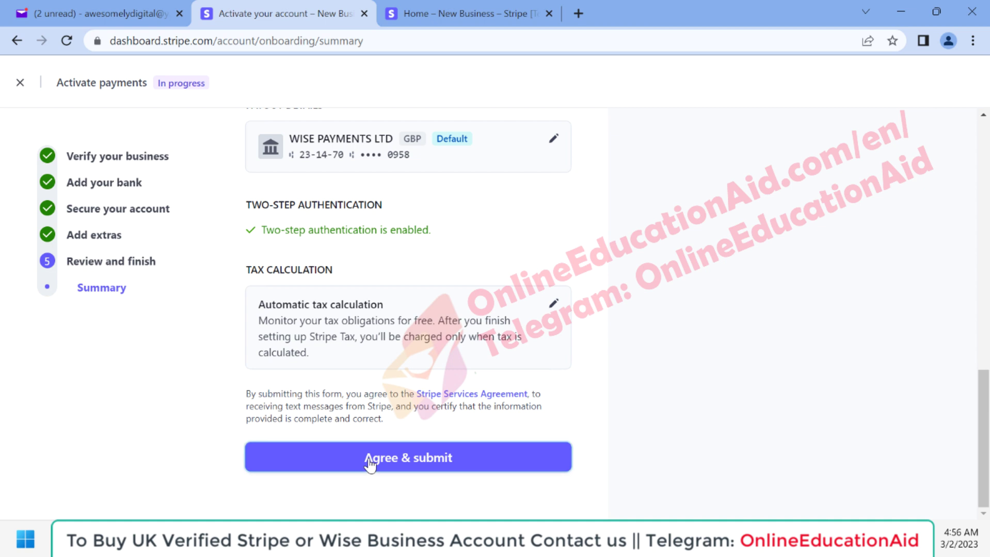
left_click(369, 461)
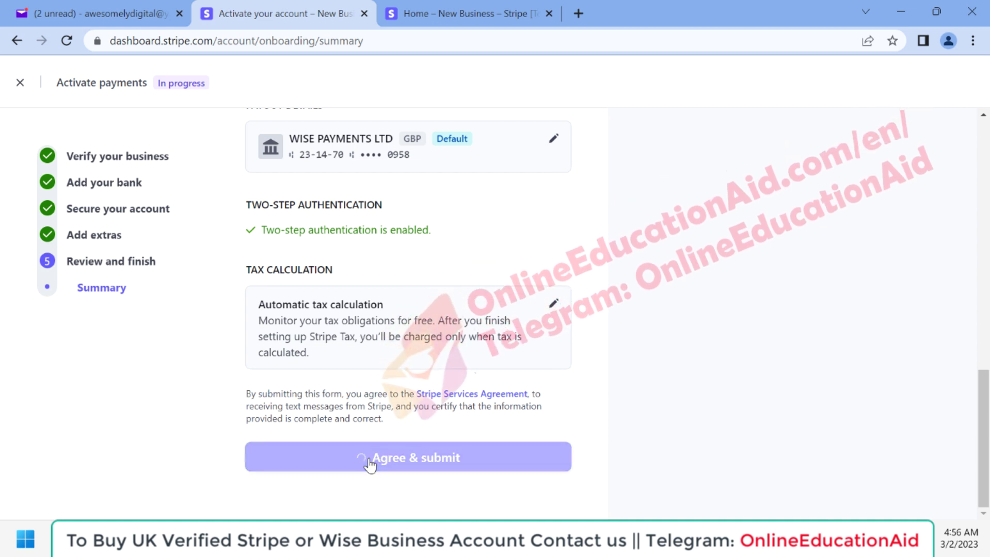
Dismiss the Customize your Dashboard popup on the Stripe home dashboard.
left_click(908, 171)
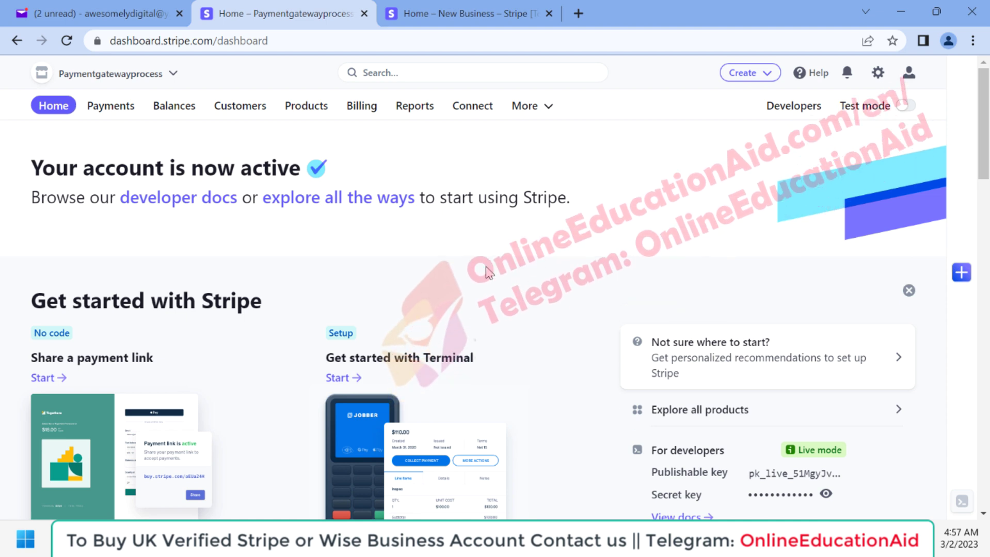
Browse the PayPal, Stripe, Payoneer and Wise listings on onlineeducationaid.com/en/shop, then return to Stripe.
left_click(583, 14)
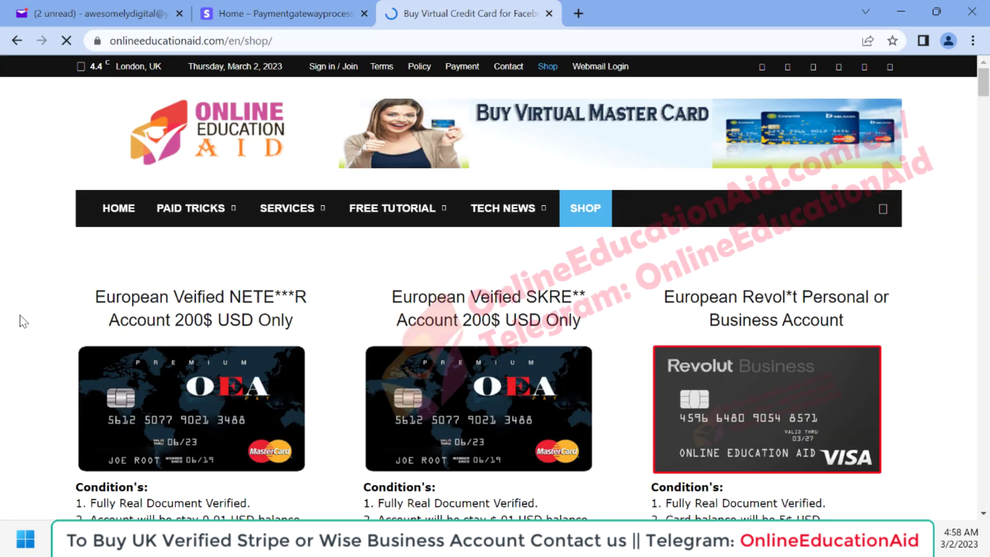
scroll(23, 321, "down", 12)
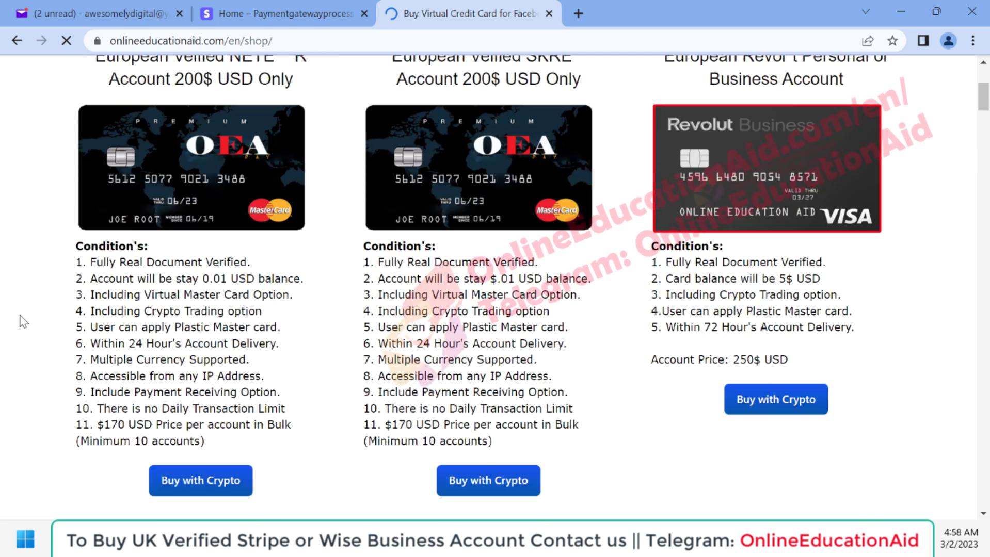
scroll(24, 322, "down", 5)
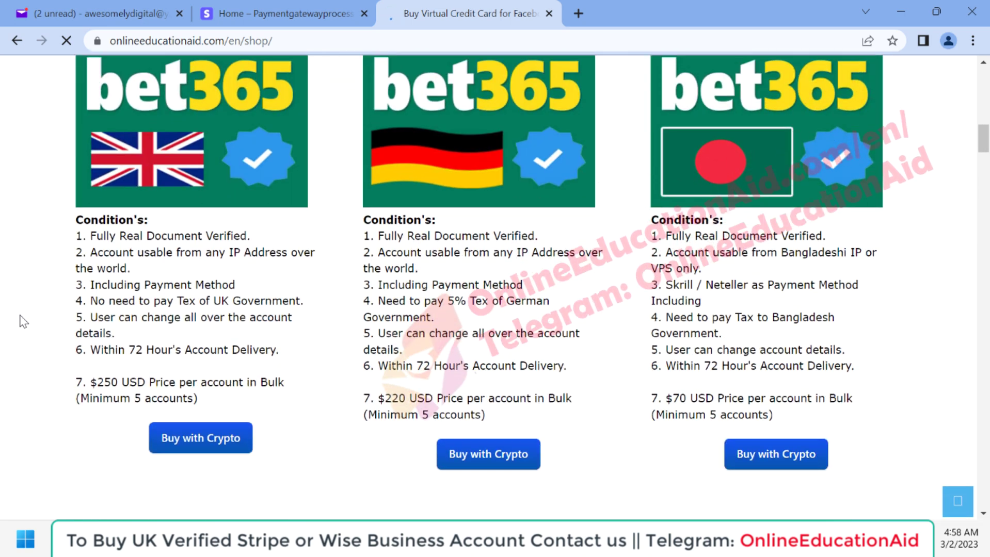
scroll(23, 322, "down", 8)
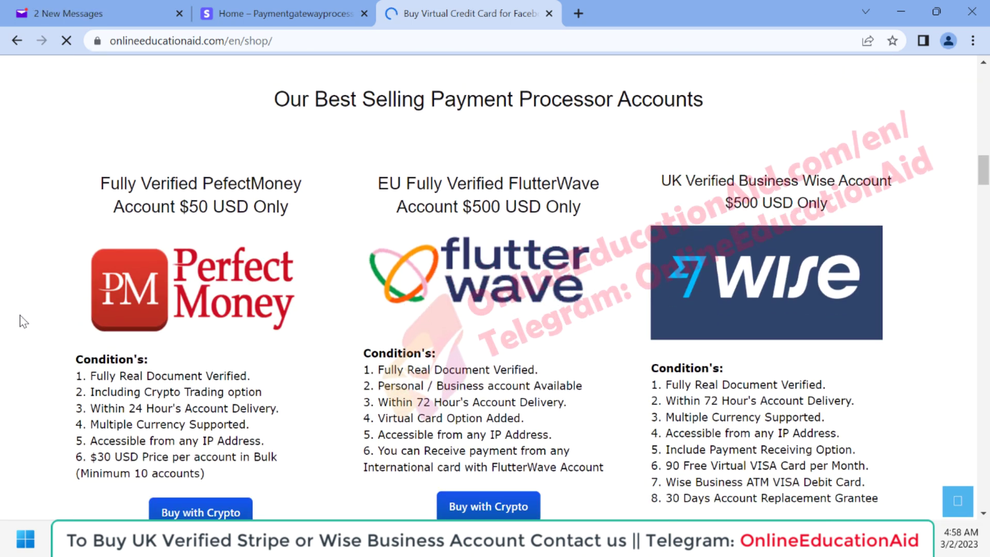
scroll(361, 320, "down", 2)
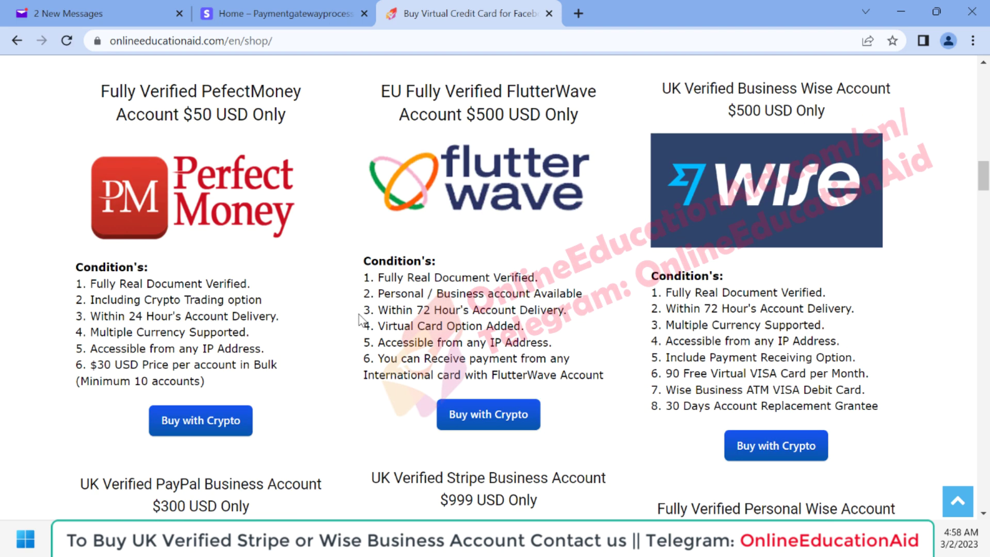
scroll(555, 283, "down", 10)
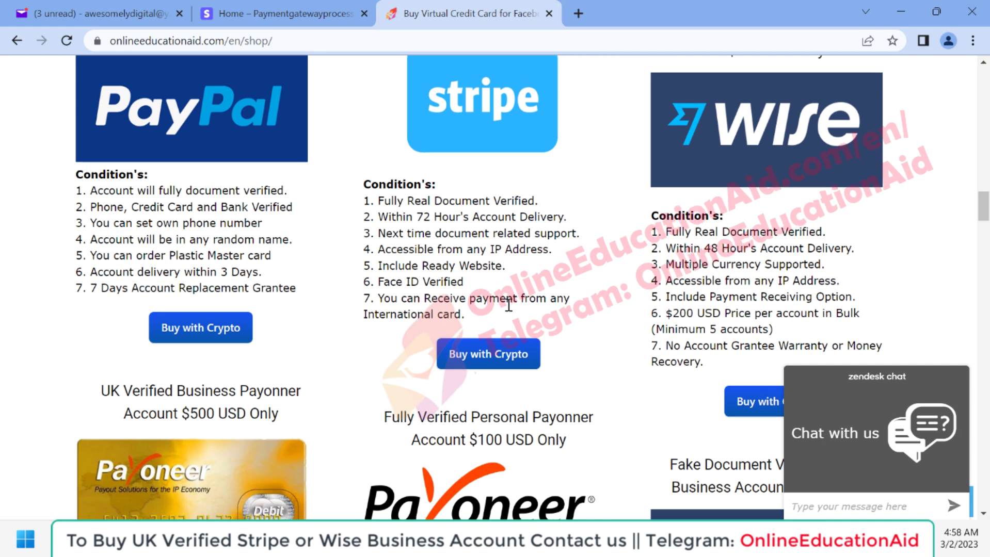
scroll(509, 304, "up", 2)
scroll(278, 398, "down", 8)
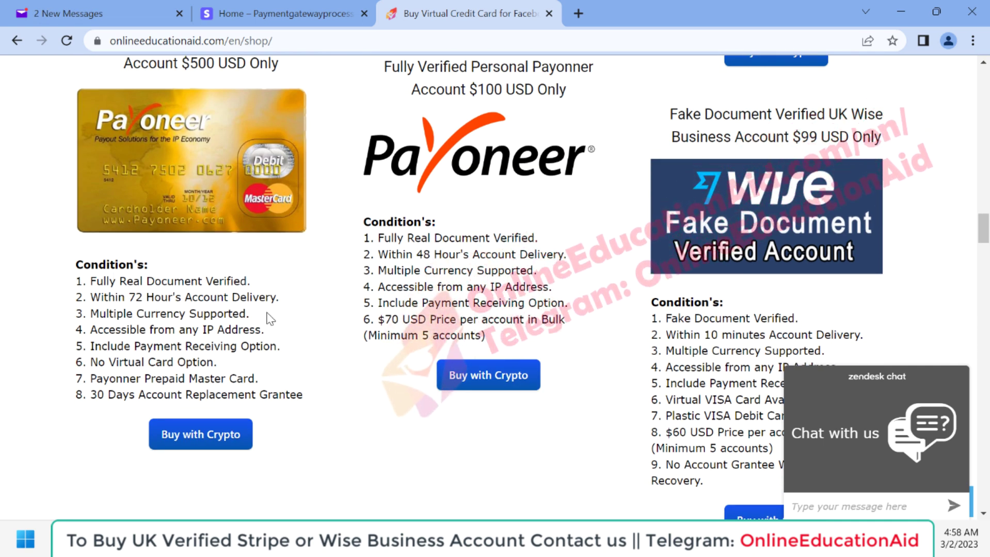
scroll(405, 281, "up", 1)
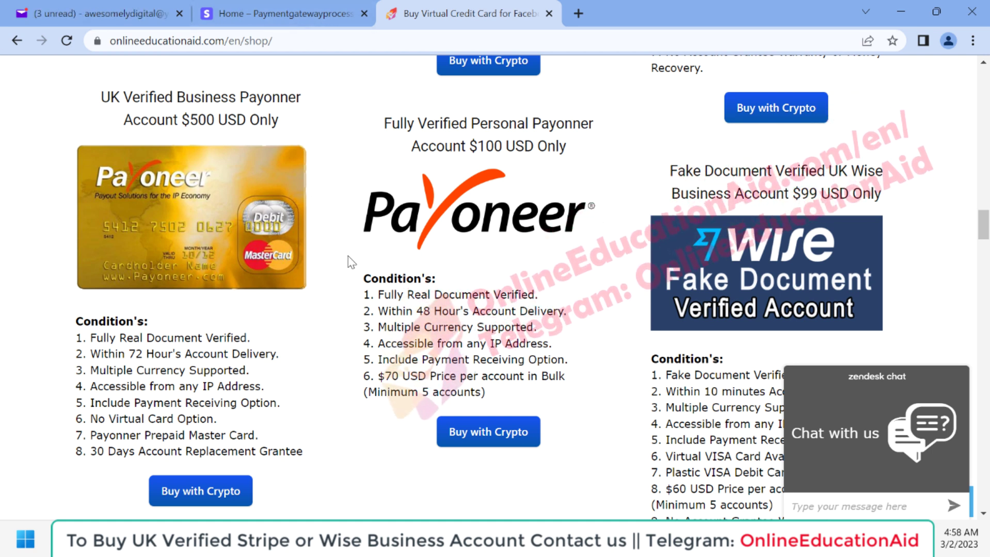
scroll(426, 355, "down", 1)
scroll(425, 355, "up", 1)
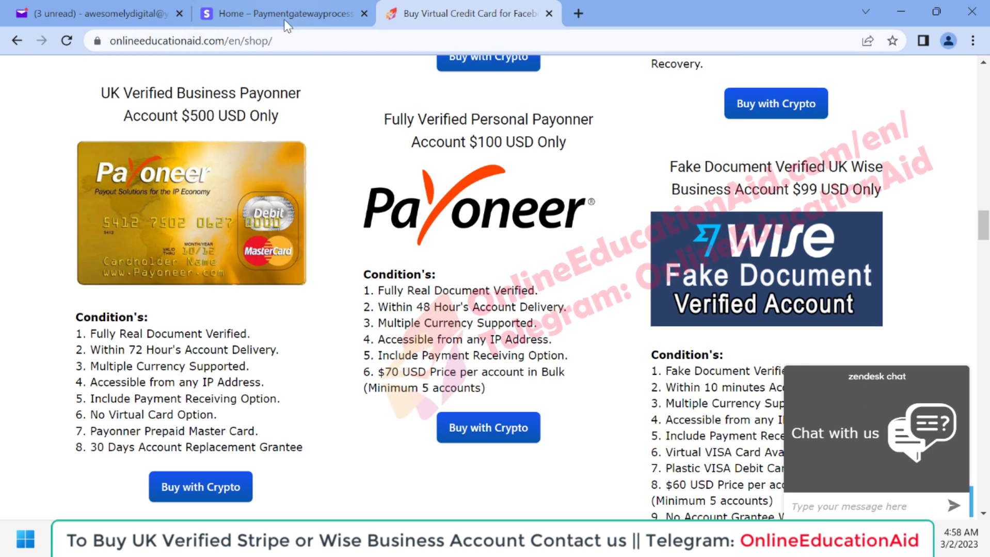
left_click(283, 15)
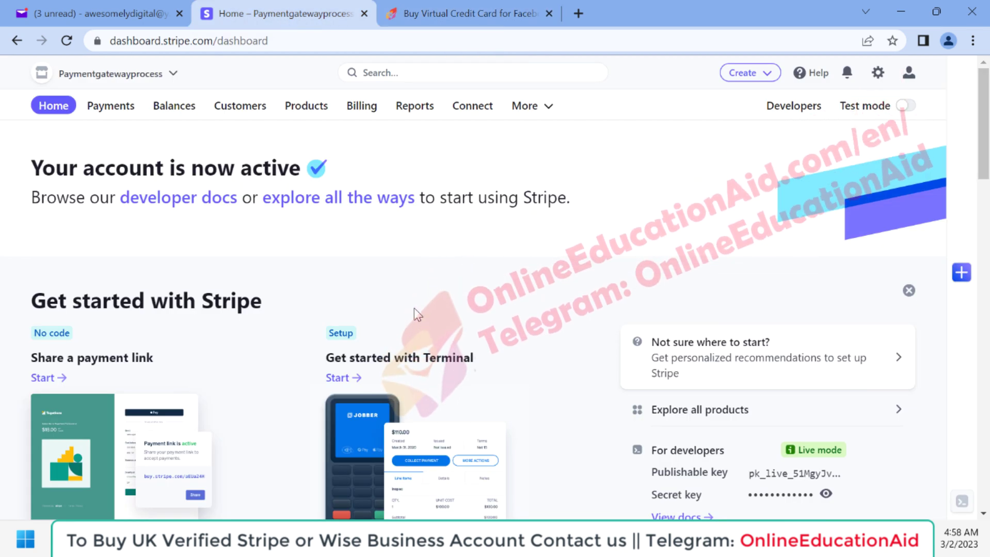